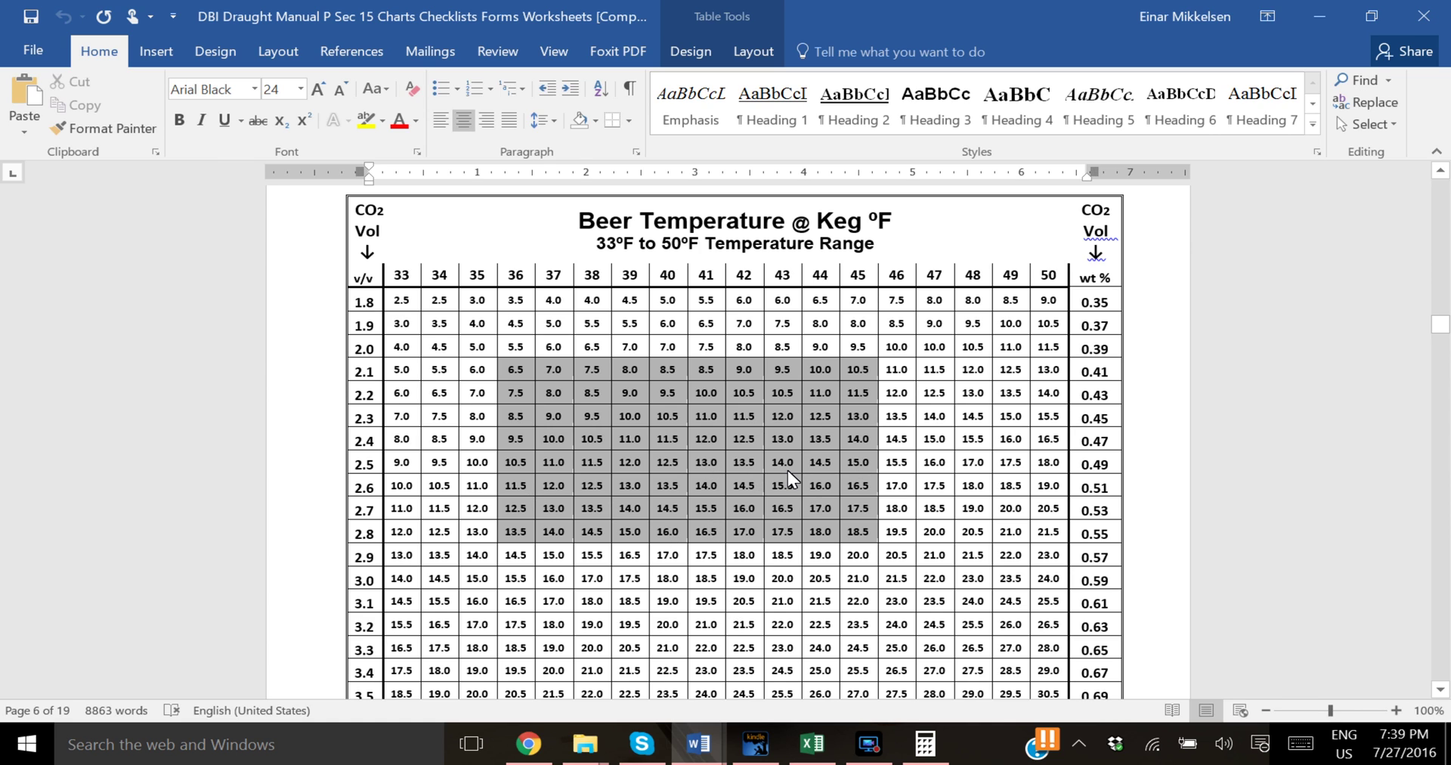
Step: Download calculators (1).xlsx from the McDantim page's 'Download the Calculator Spreadsheet (.xlsx)' link
key("alt+Tab")
key("alt+Tab")
key("alt+Tab")
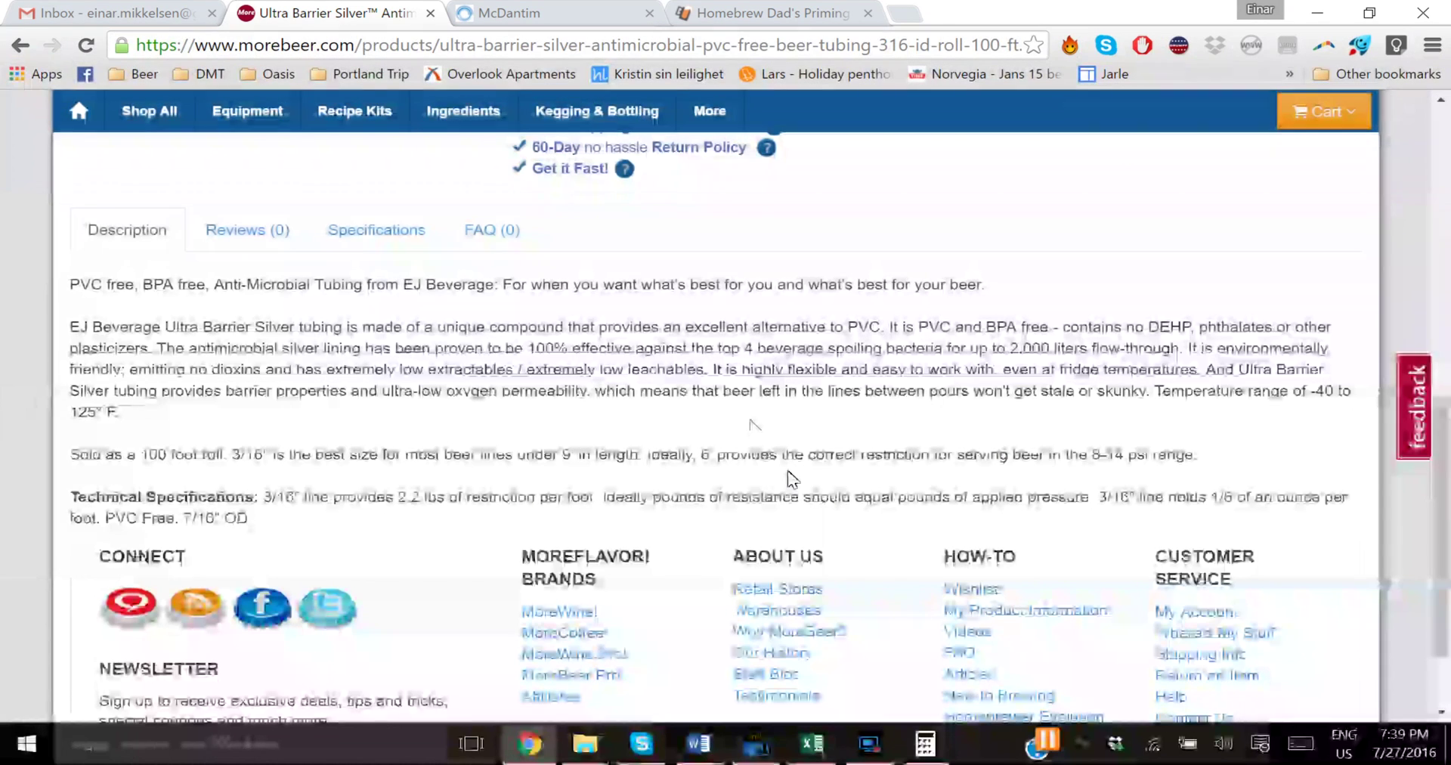
left_click(529, 13)
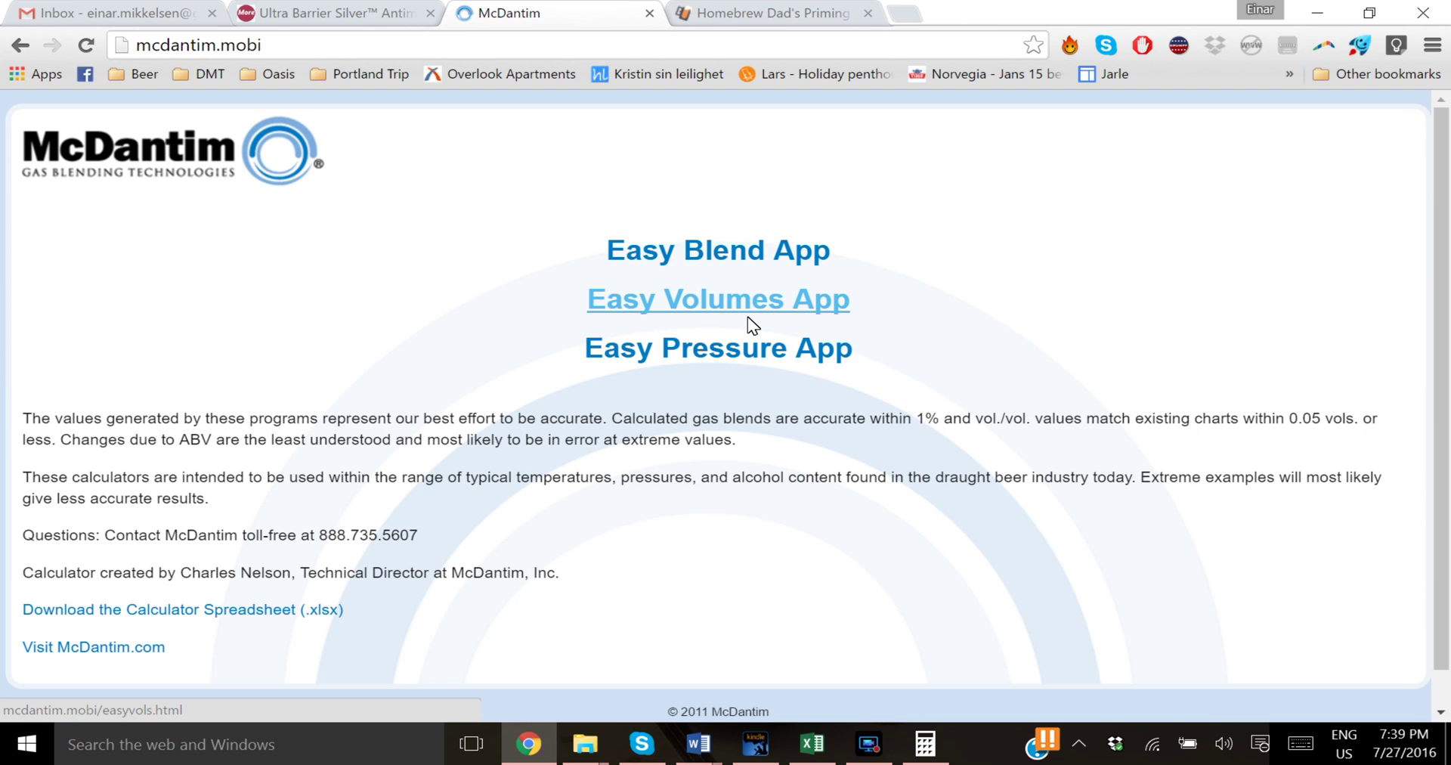
scroll(460, 429, "down", 1)
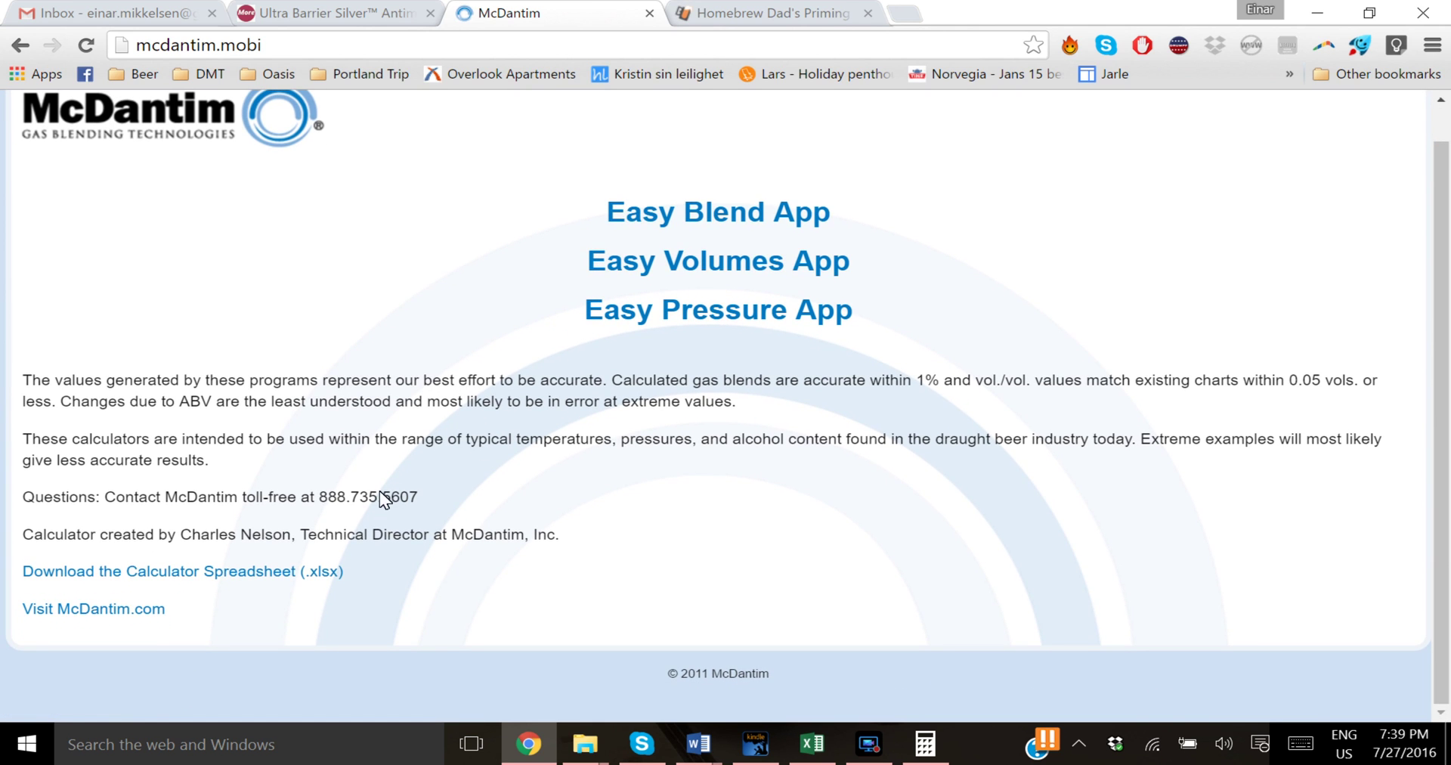
left_click(305, 570)
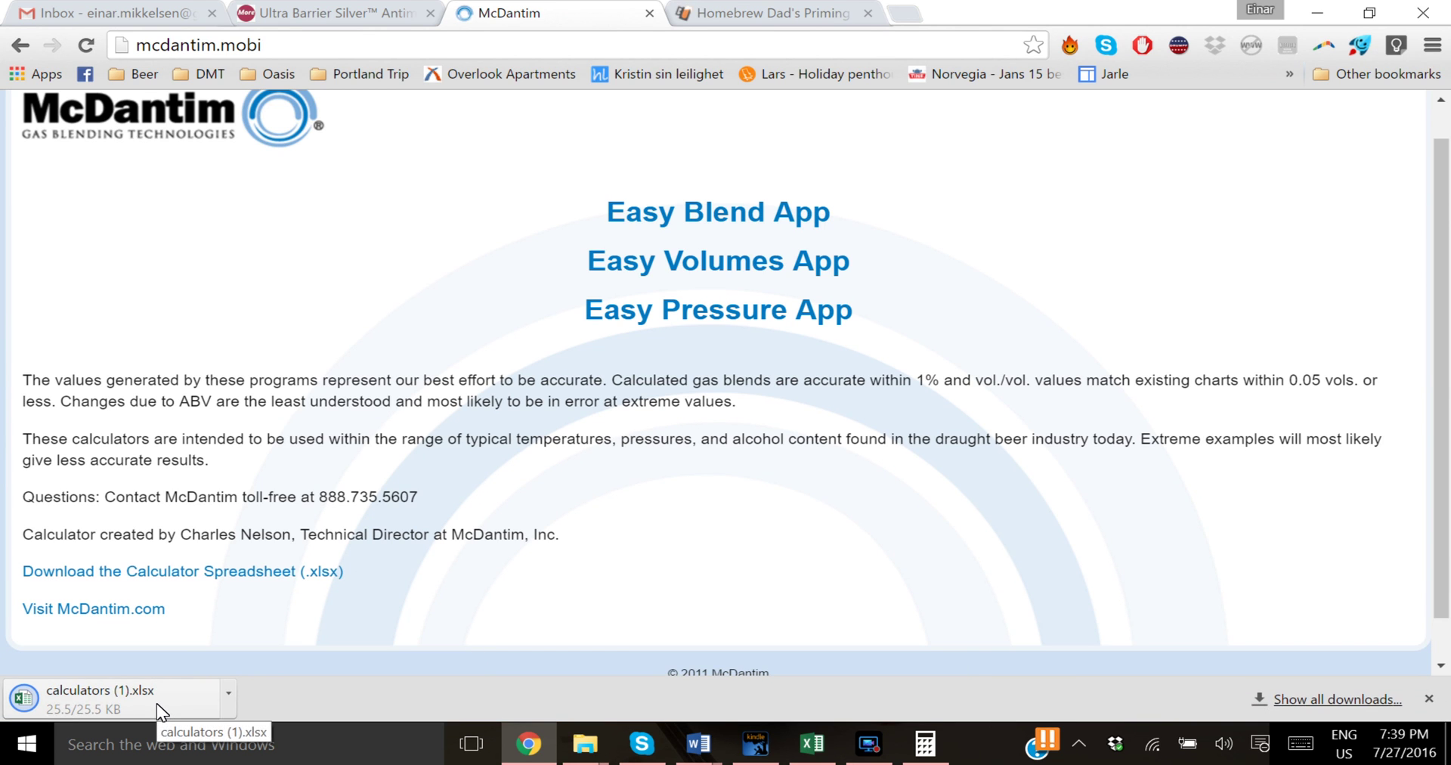
Step: Open calculators (1).xlsx with editing enabled and go to the Easy Psig sheet
left_click(157, 703)
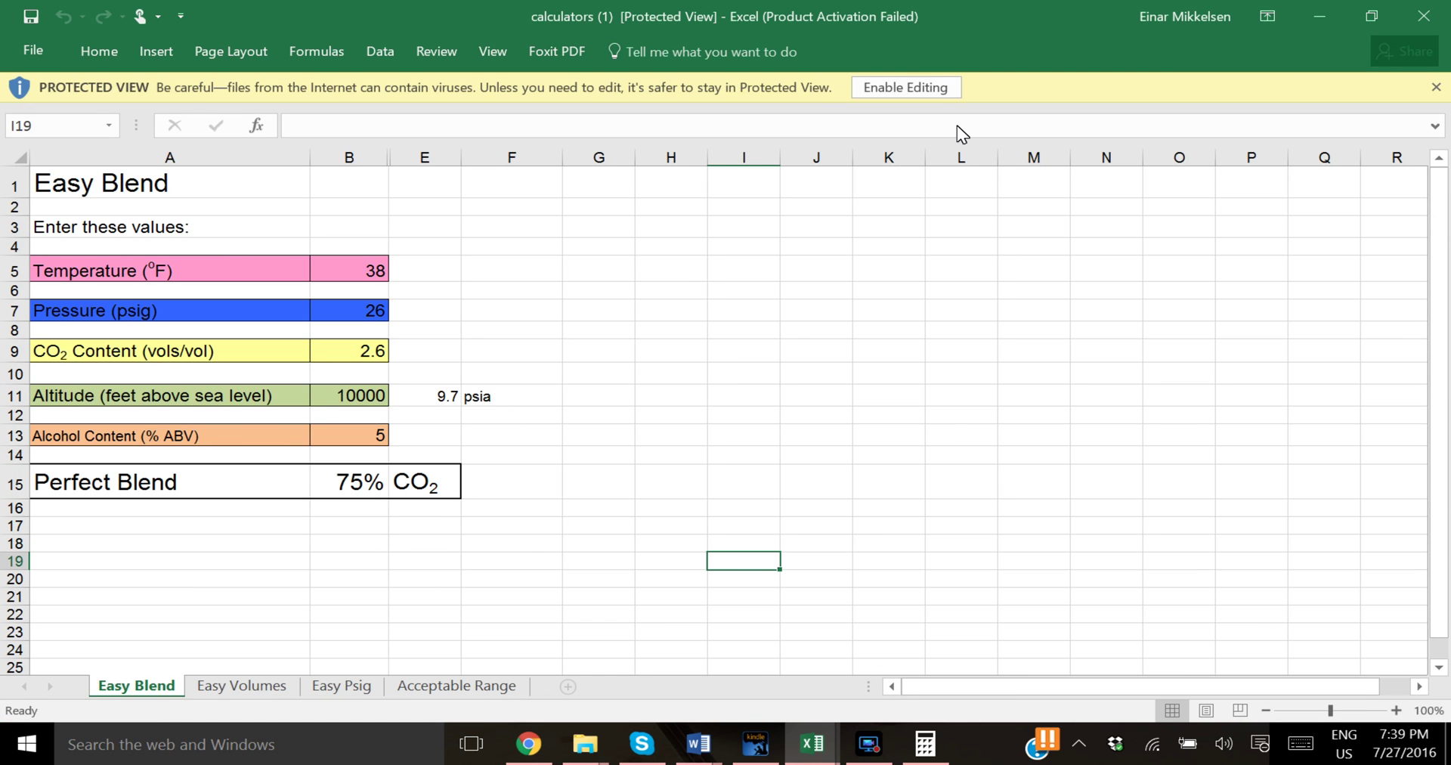
left_click(943, 83)
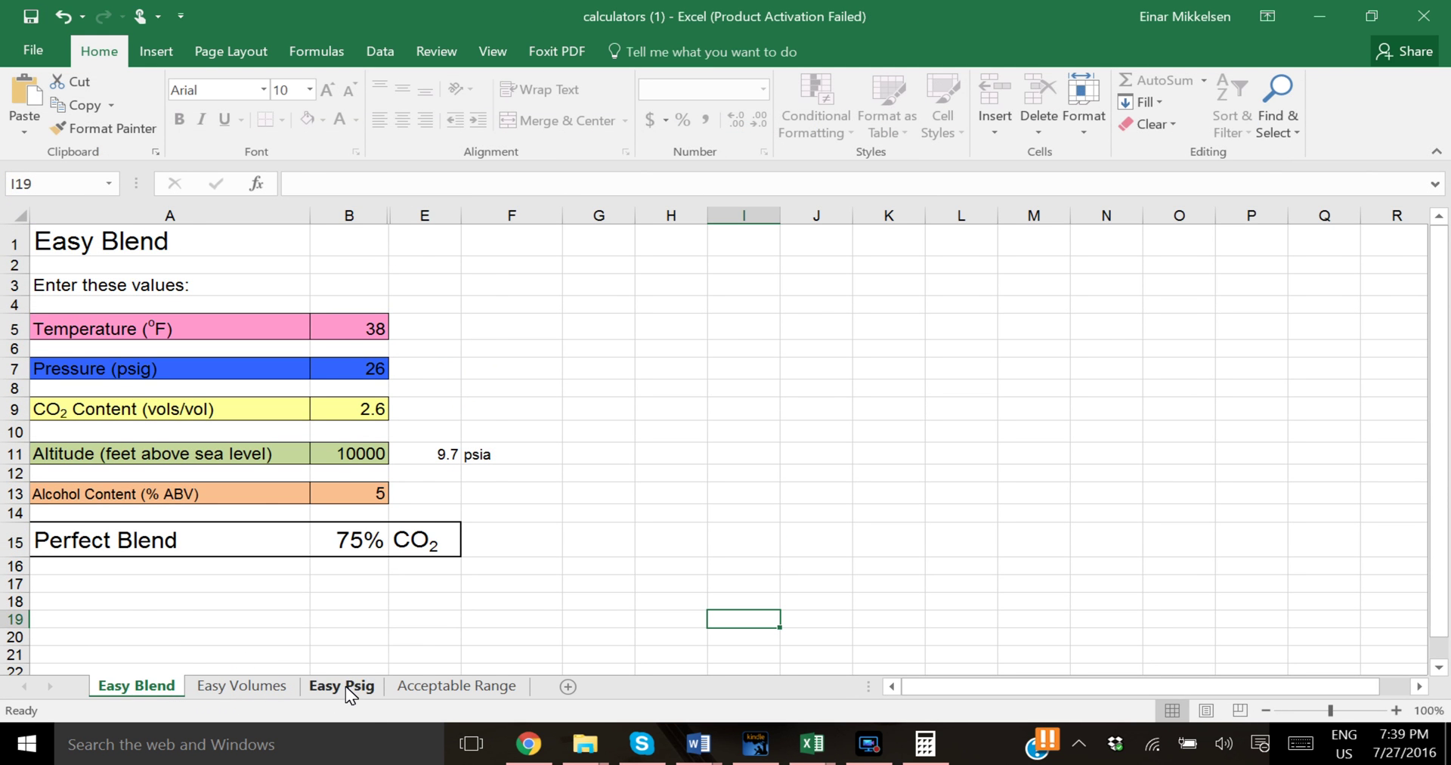
left_click(346, 686)
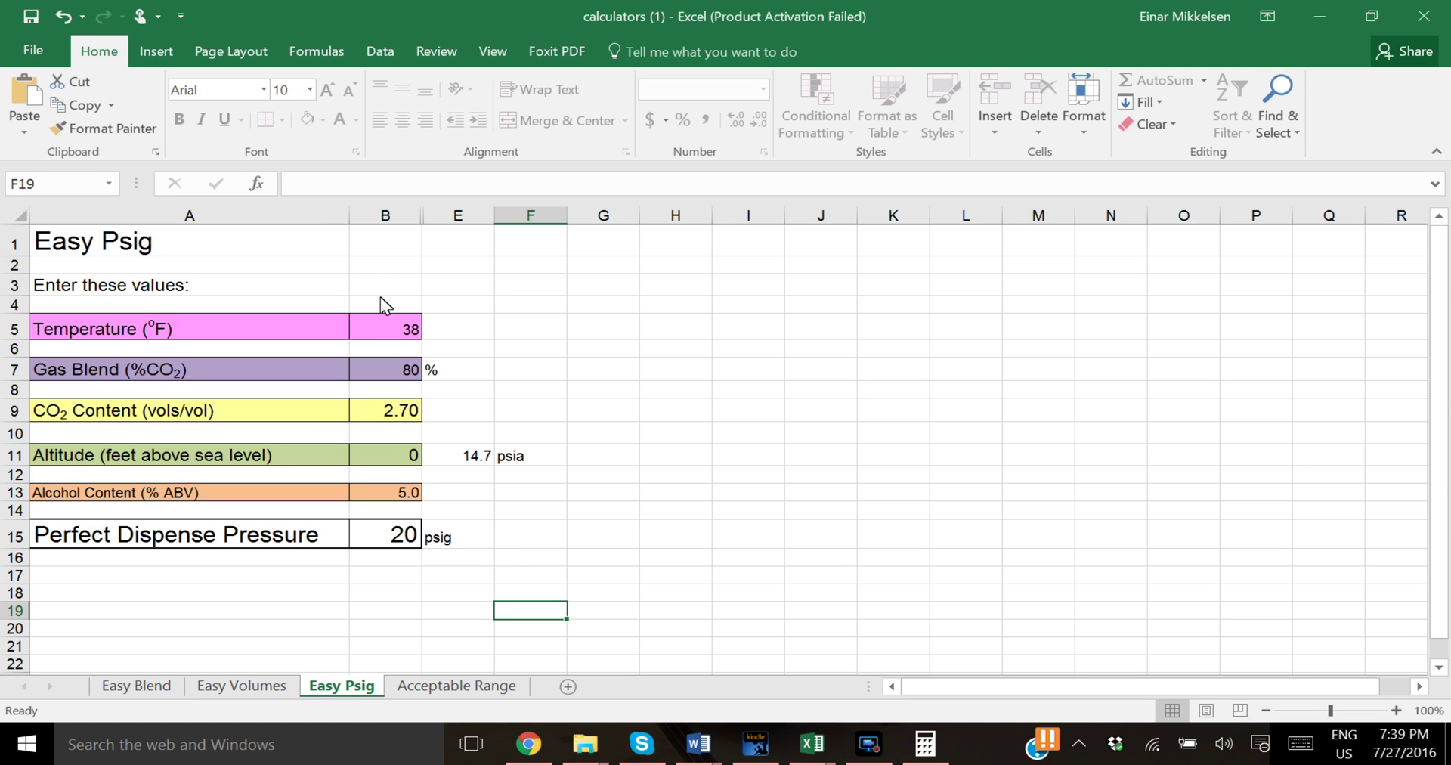
Step: Enter 40 °F in B5, 100% CO2 in B7 and 2.6 volumes in B9
left_click(393, 333)
type("40")
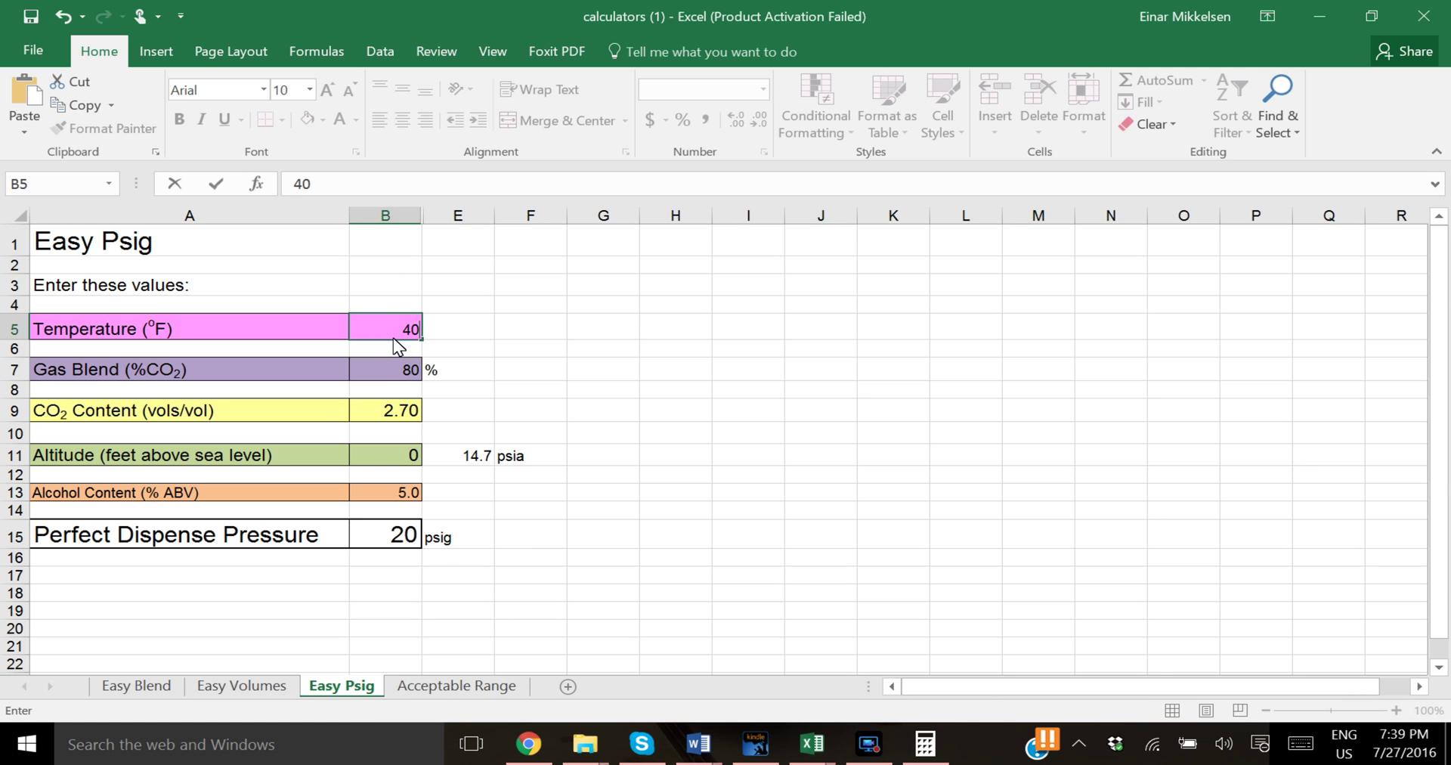
key("Return")
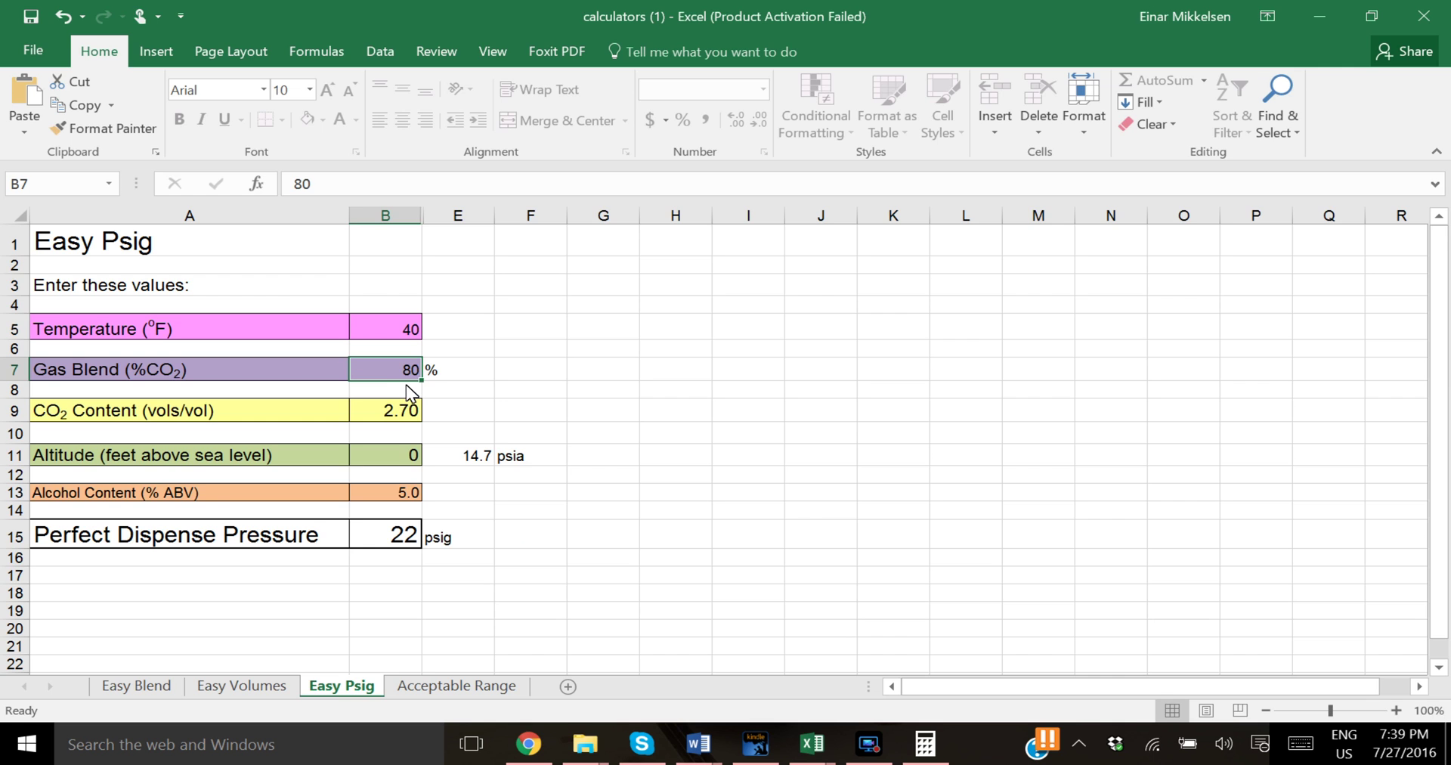
type("100")
key("Return")
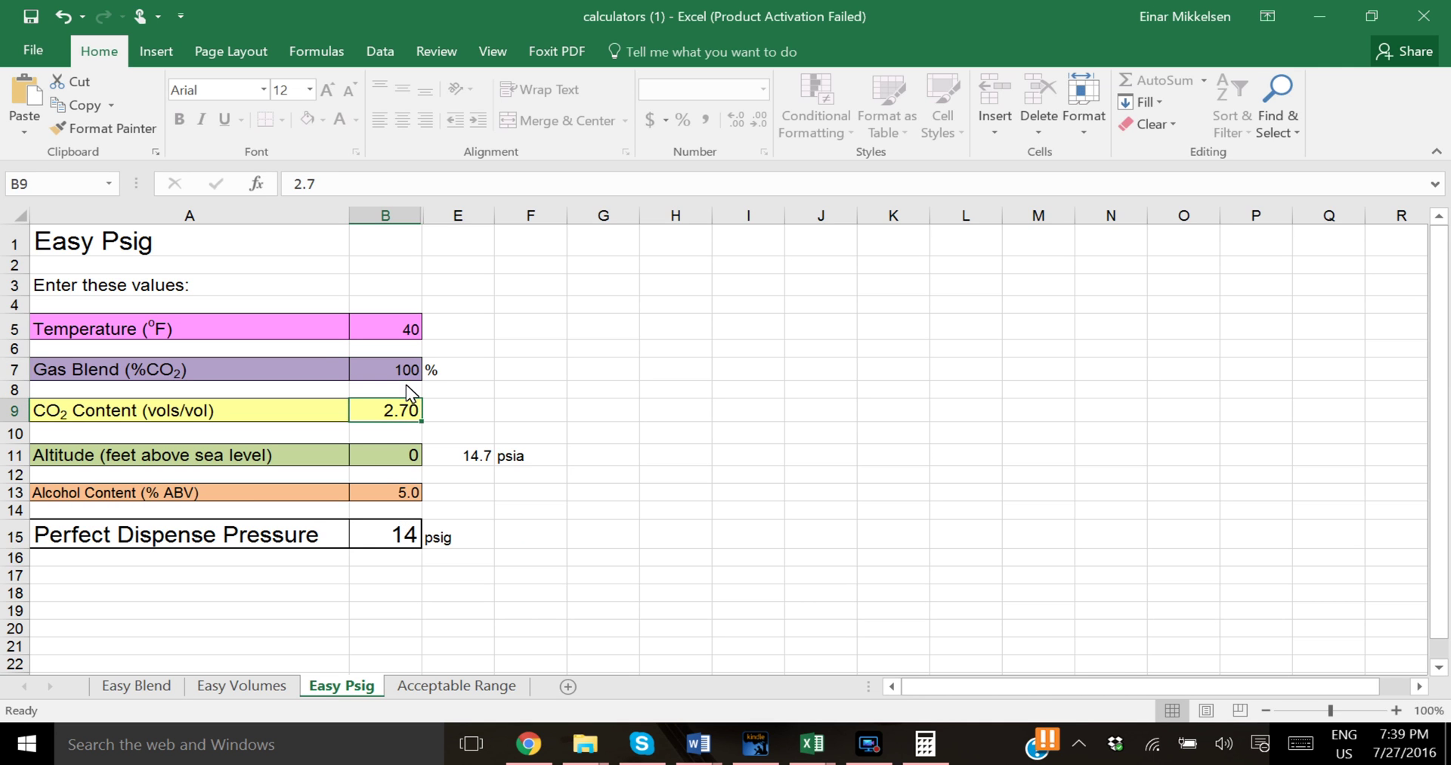
type("2.6")
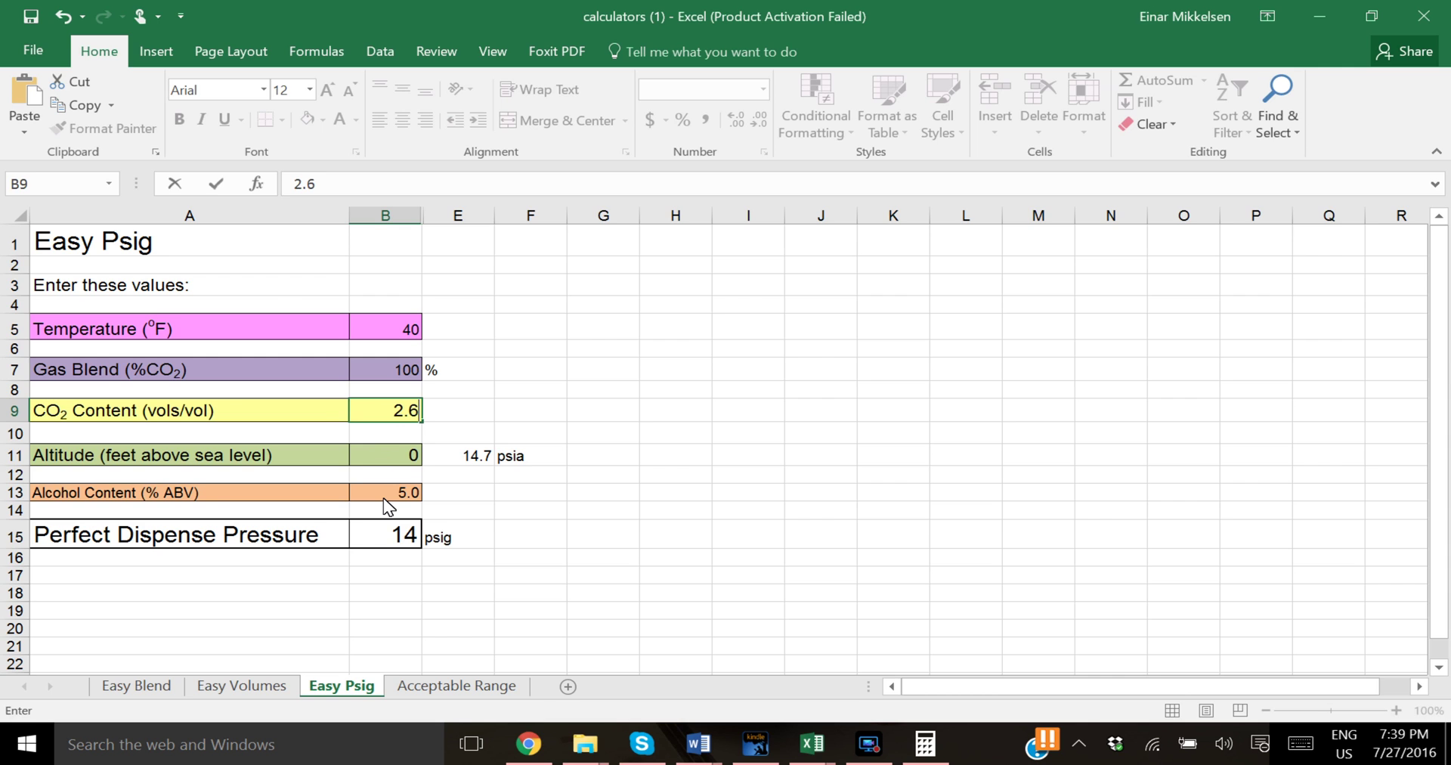
key("Return")
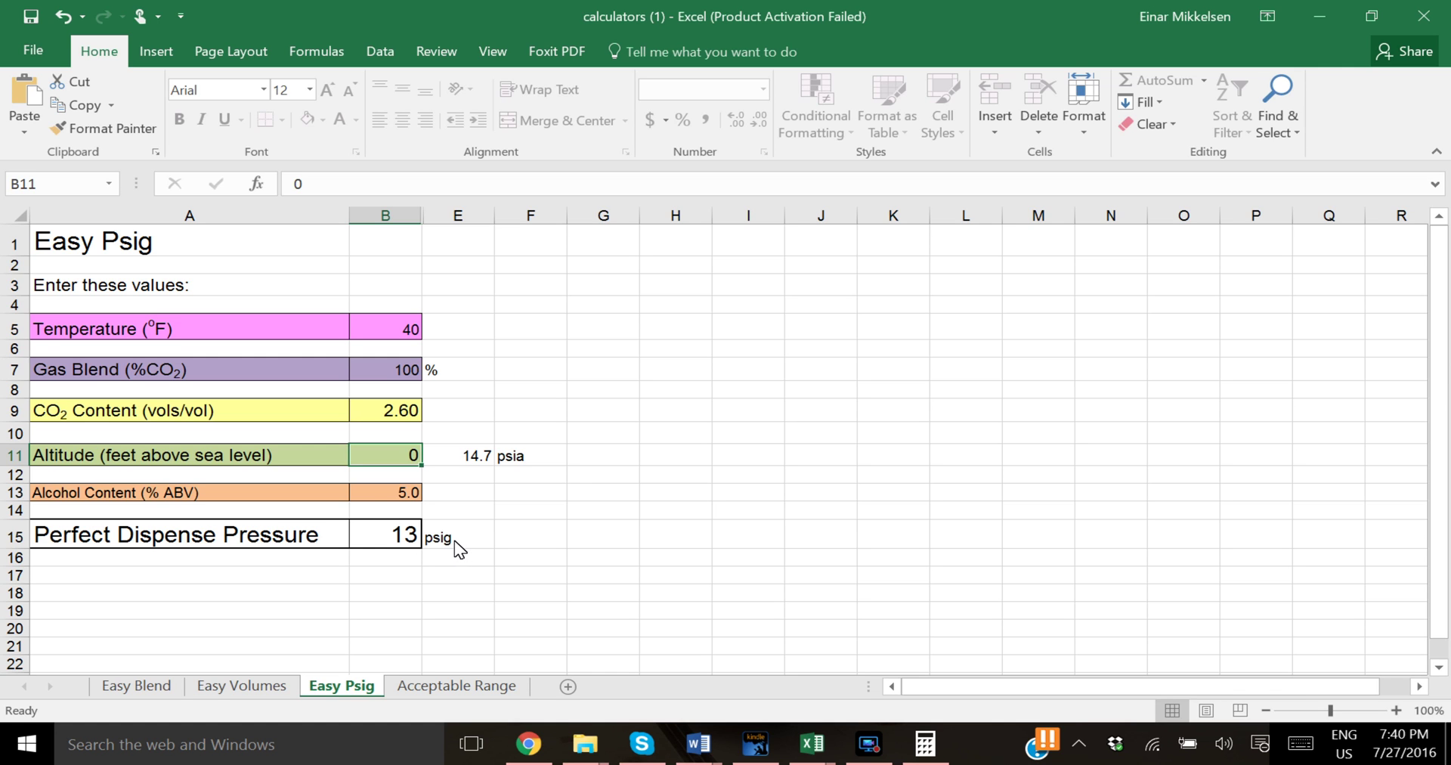
left_click(385, 495)
type("2")
key("Return")
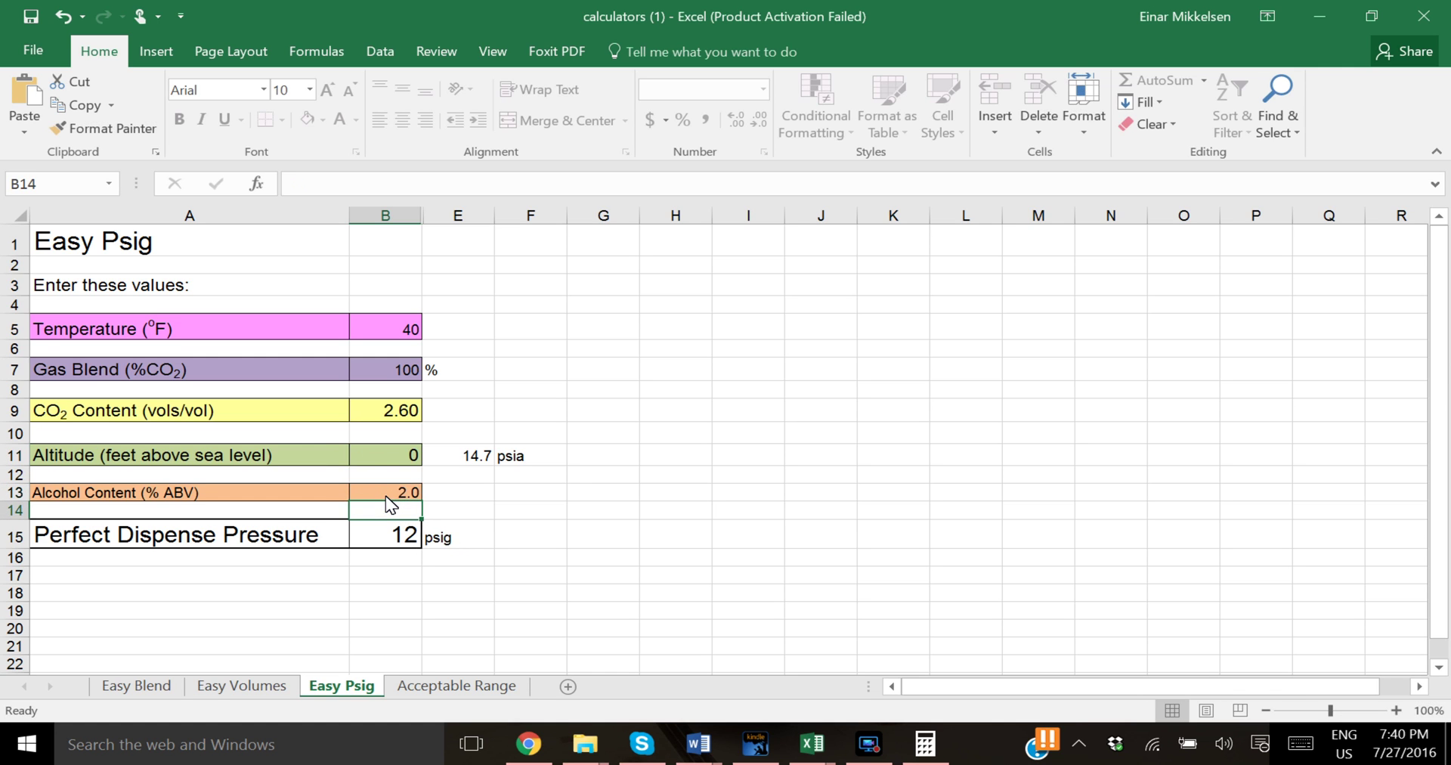
left_click(386, 493)
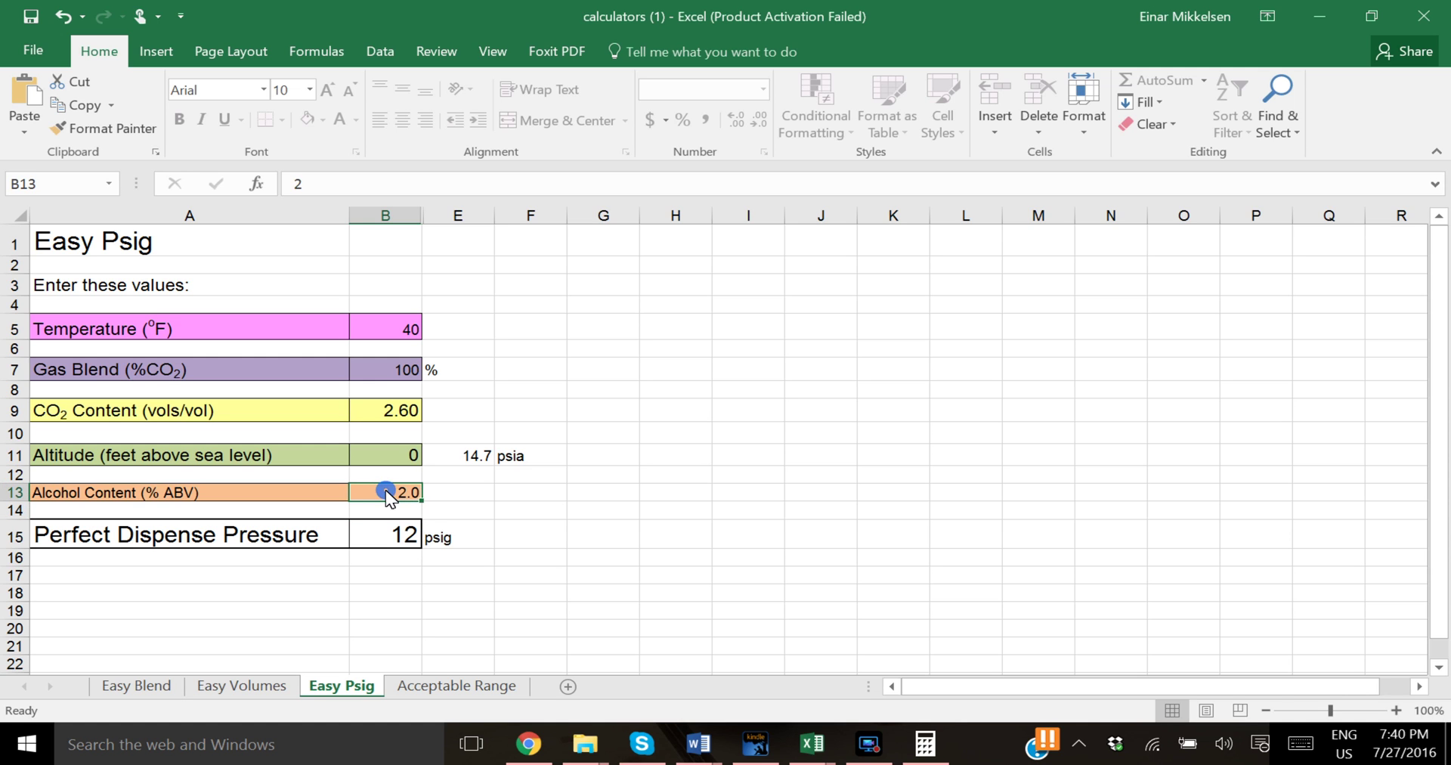
type("10")
key("Return")
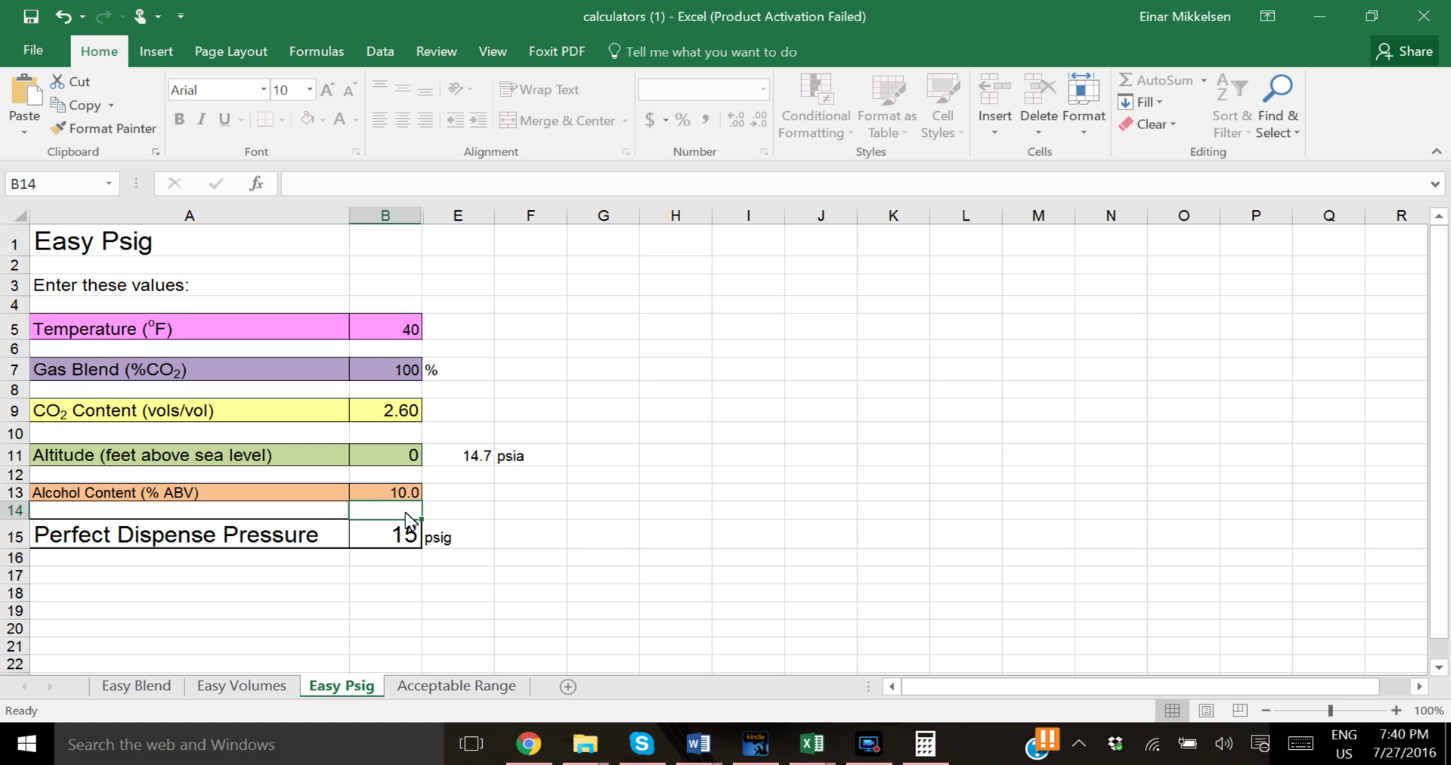
left_click(397, 492)
type("4")
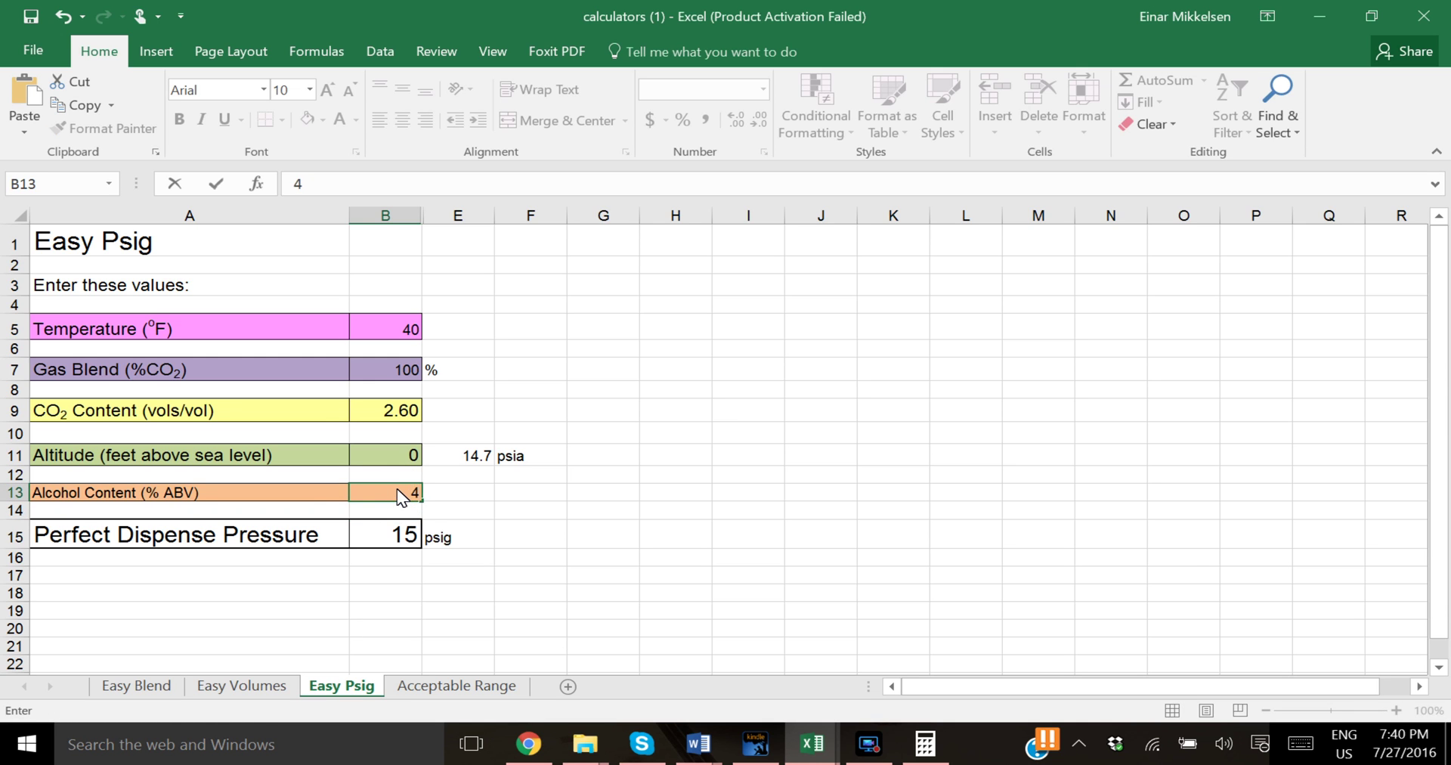
key("Return")
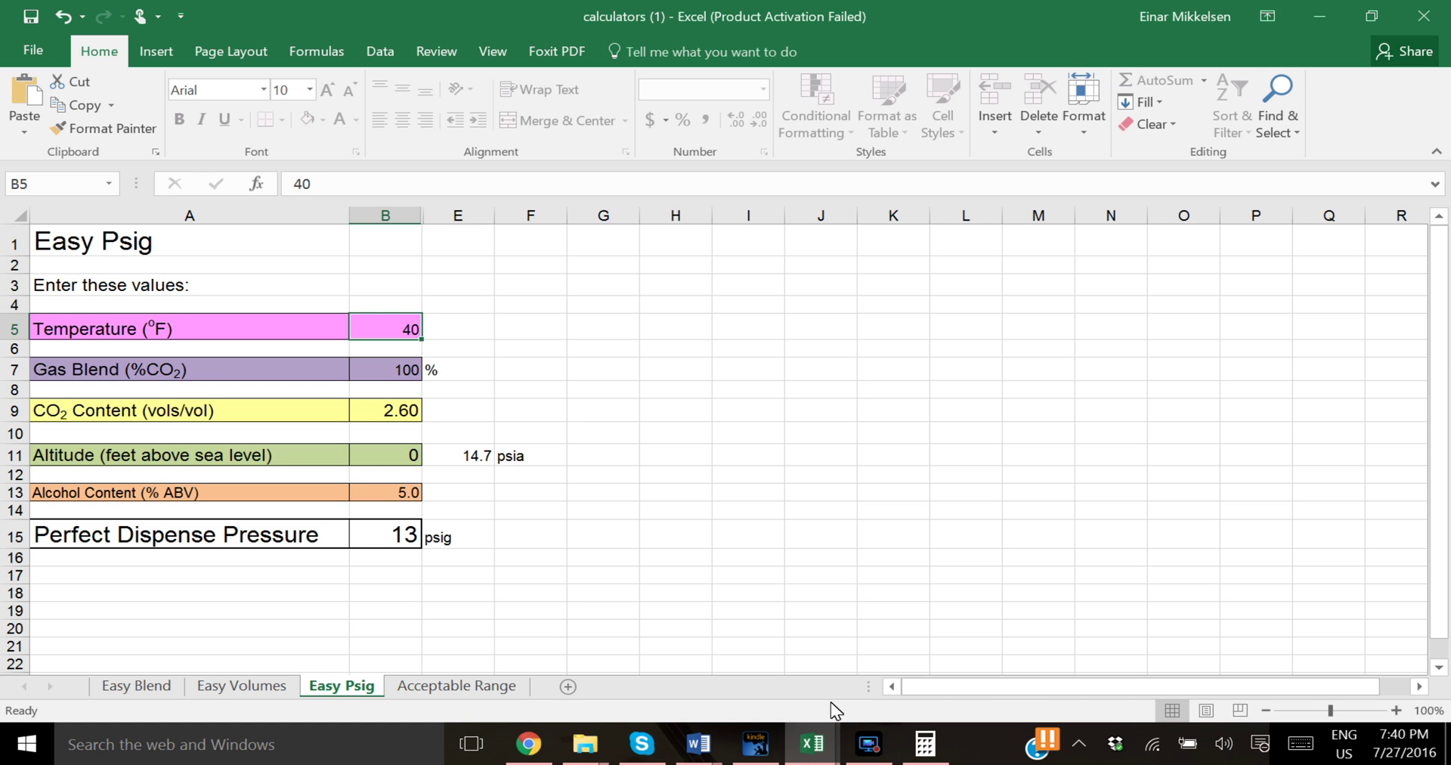
left_click(923, 745)
Step: Calculate 13 ÷ 2.2 = 5.909090909090909, then return to the DBI draught manual
type("13")
key("slash")
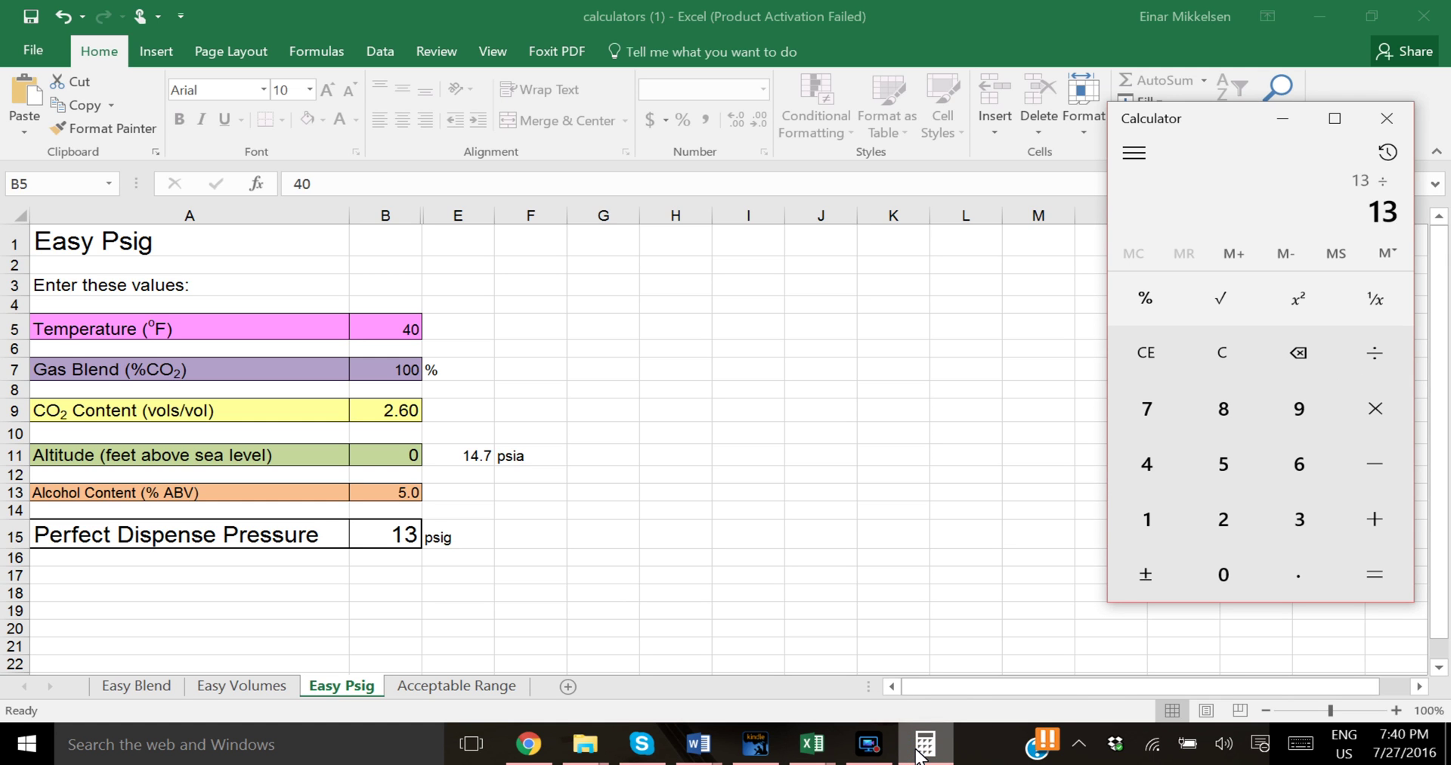
type("2.2")
key("Return")
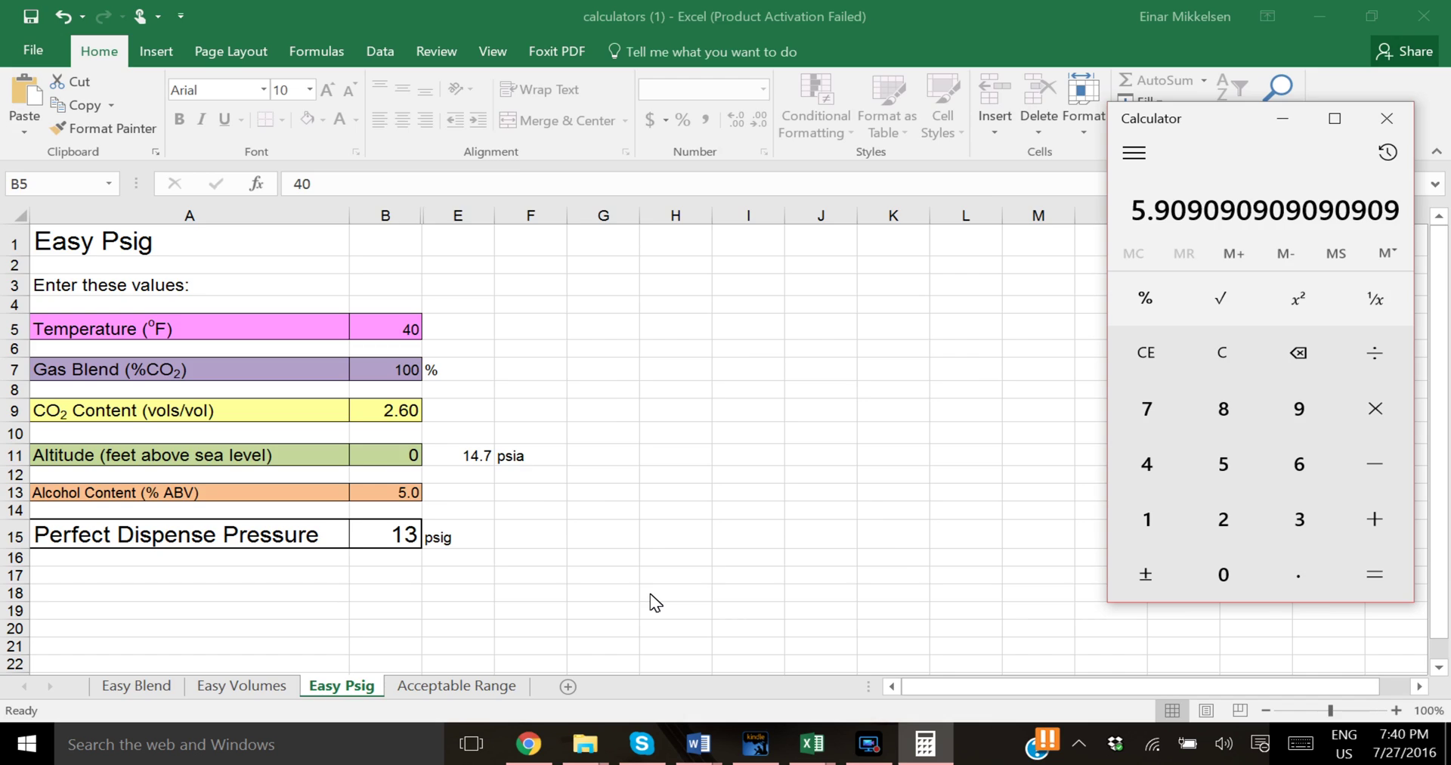
key("alt+Tab")
key("alt+Tab")
key("alt+Tab")
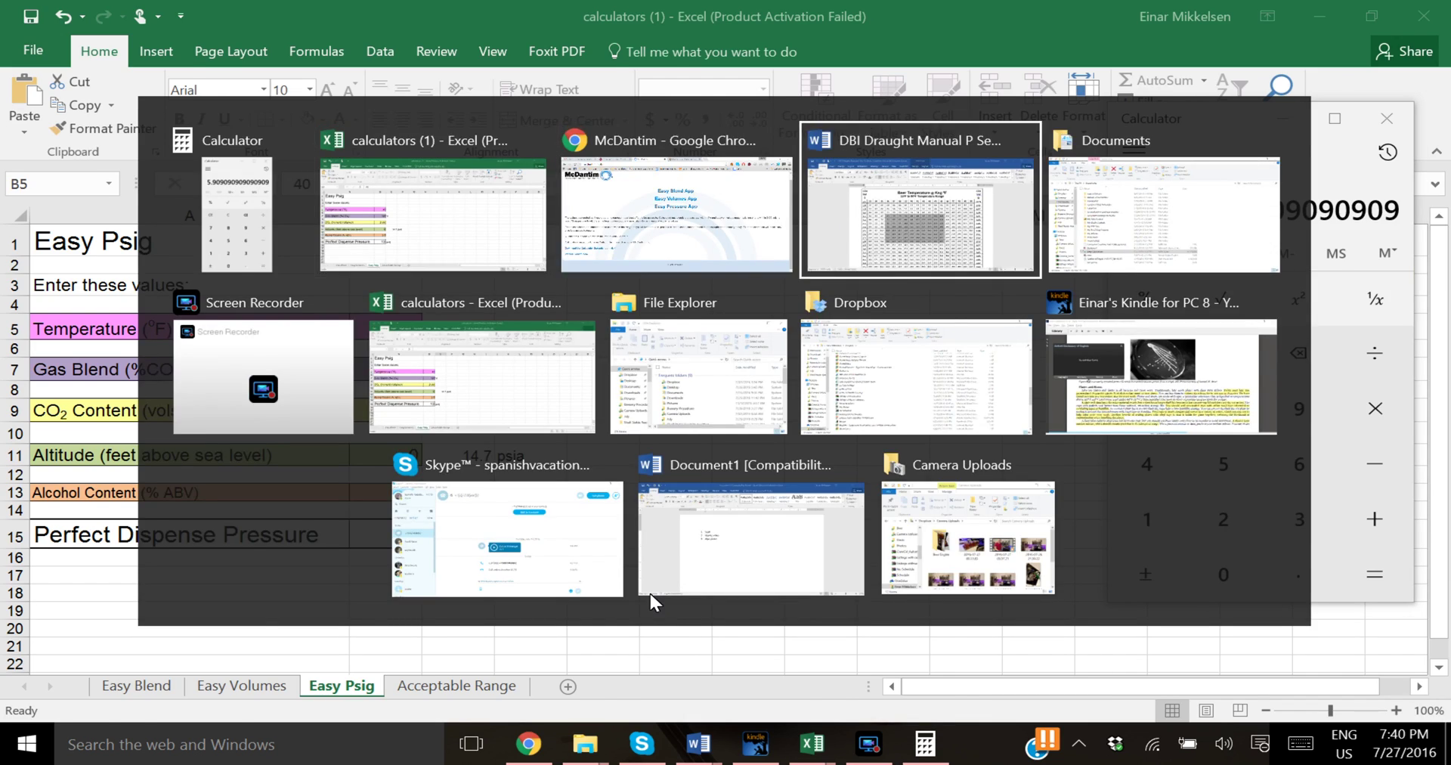
Step: Scroll the DBI manual to Section 15 Worksheet A on CO2 psi, choker and trunk lines
scroll(701, 582, "down", 15)
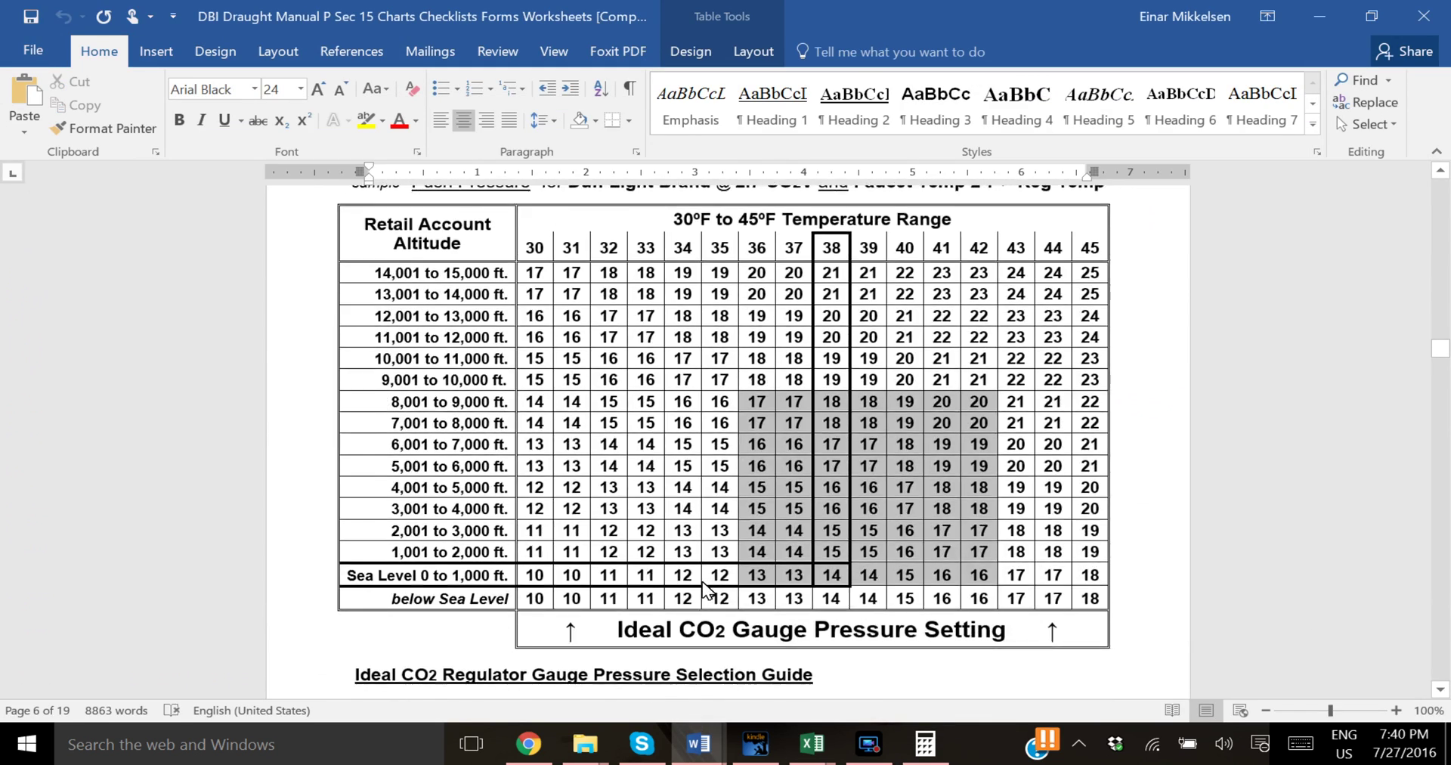
scroll(702, 582, "down", 20)
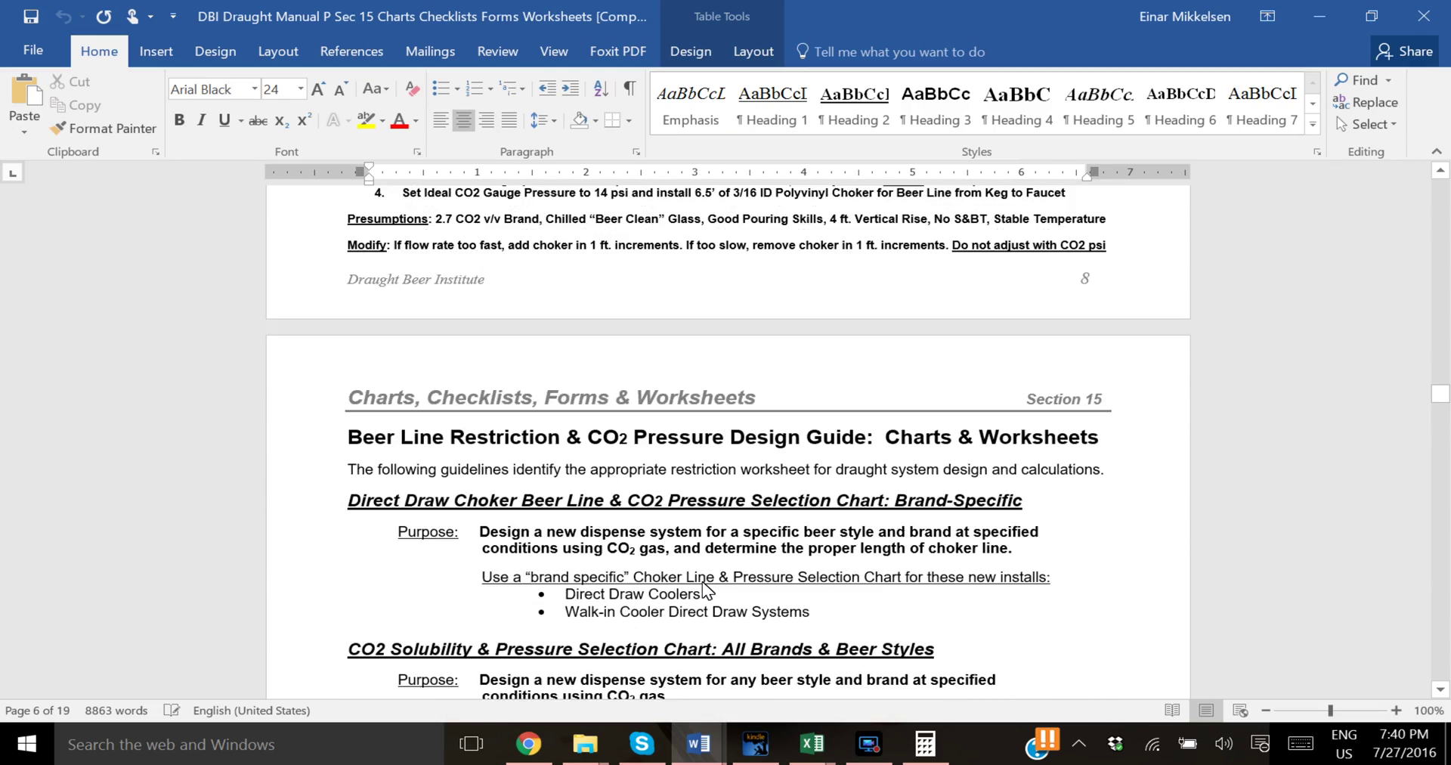
scroll(702, 583, "down", 5)
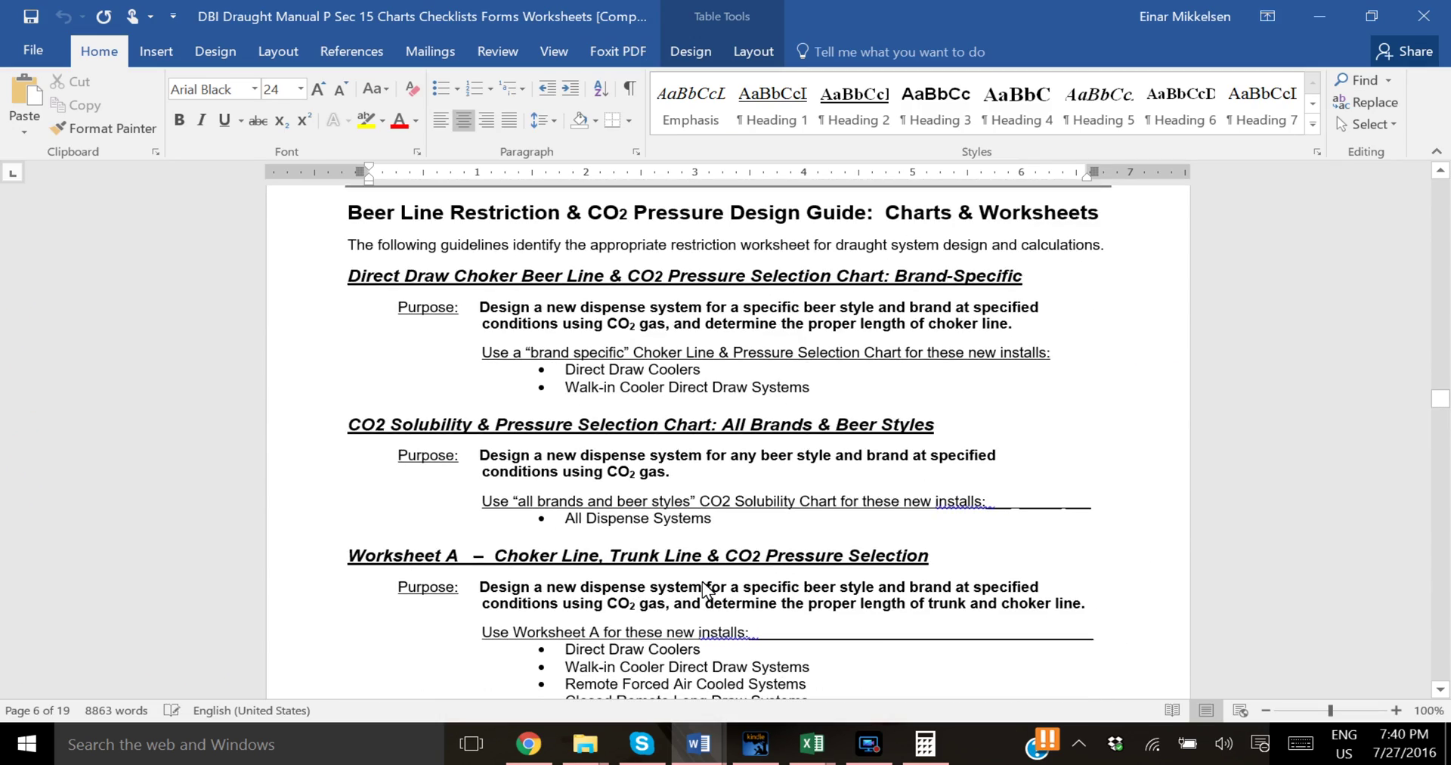
scroll(703, 588, "down", 20)
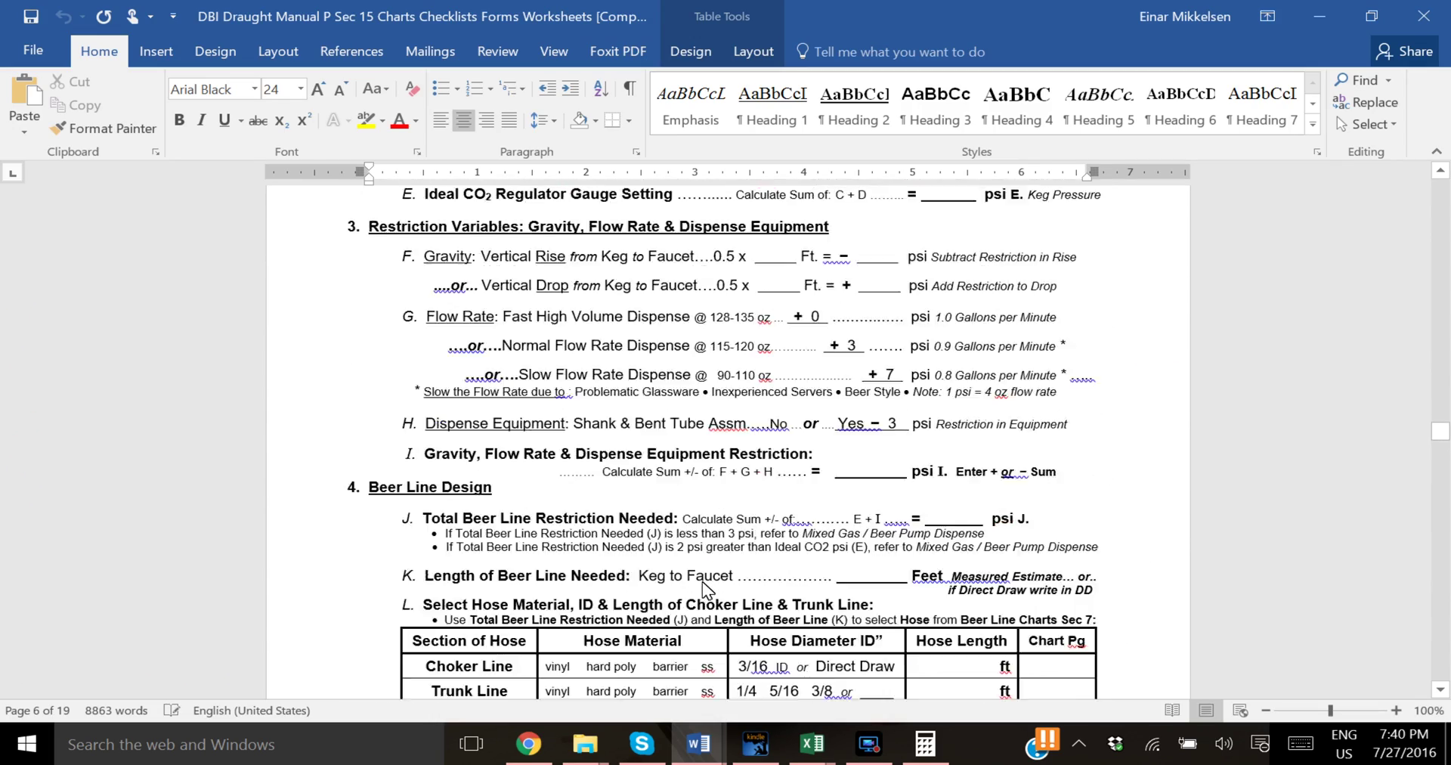
scroll(701, 582, "up", 8)
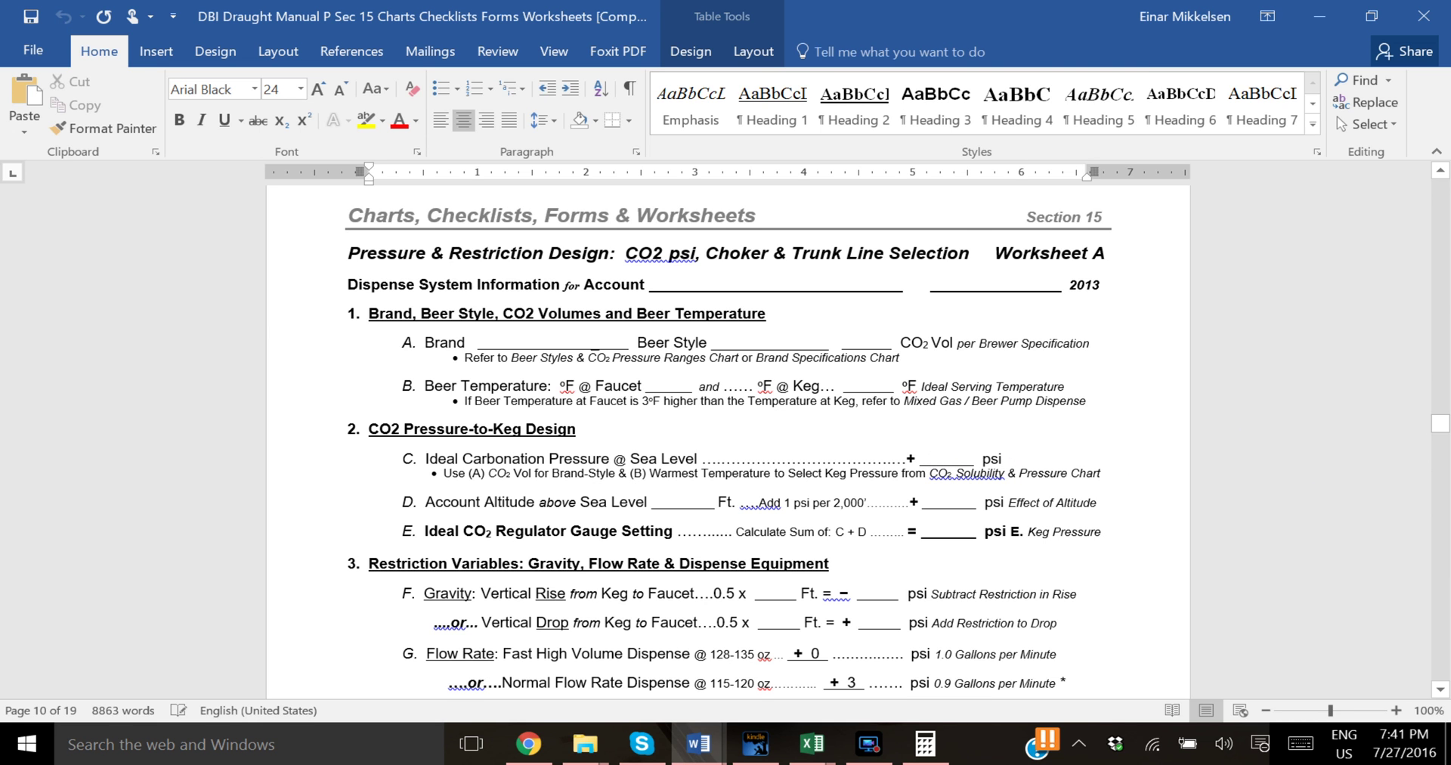
left_click_drag(1440, 426, 1424, 327)
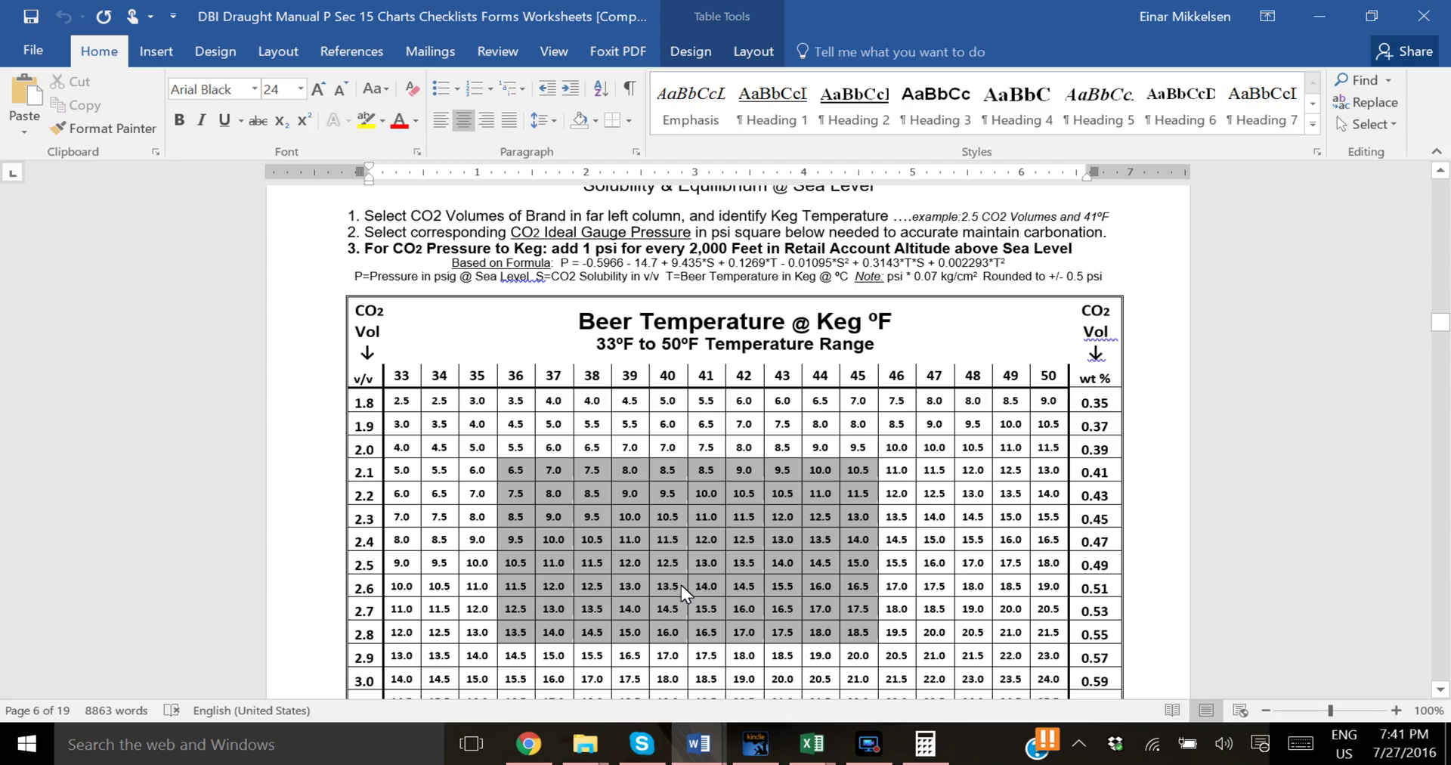
left_click_drag(1443, 325, 1446, 427)
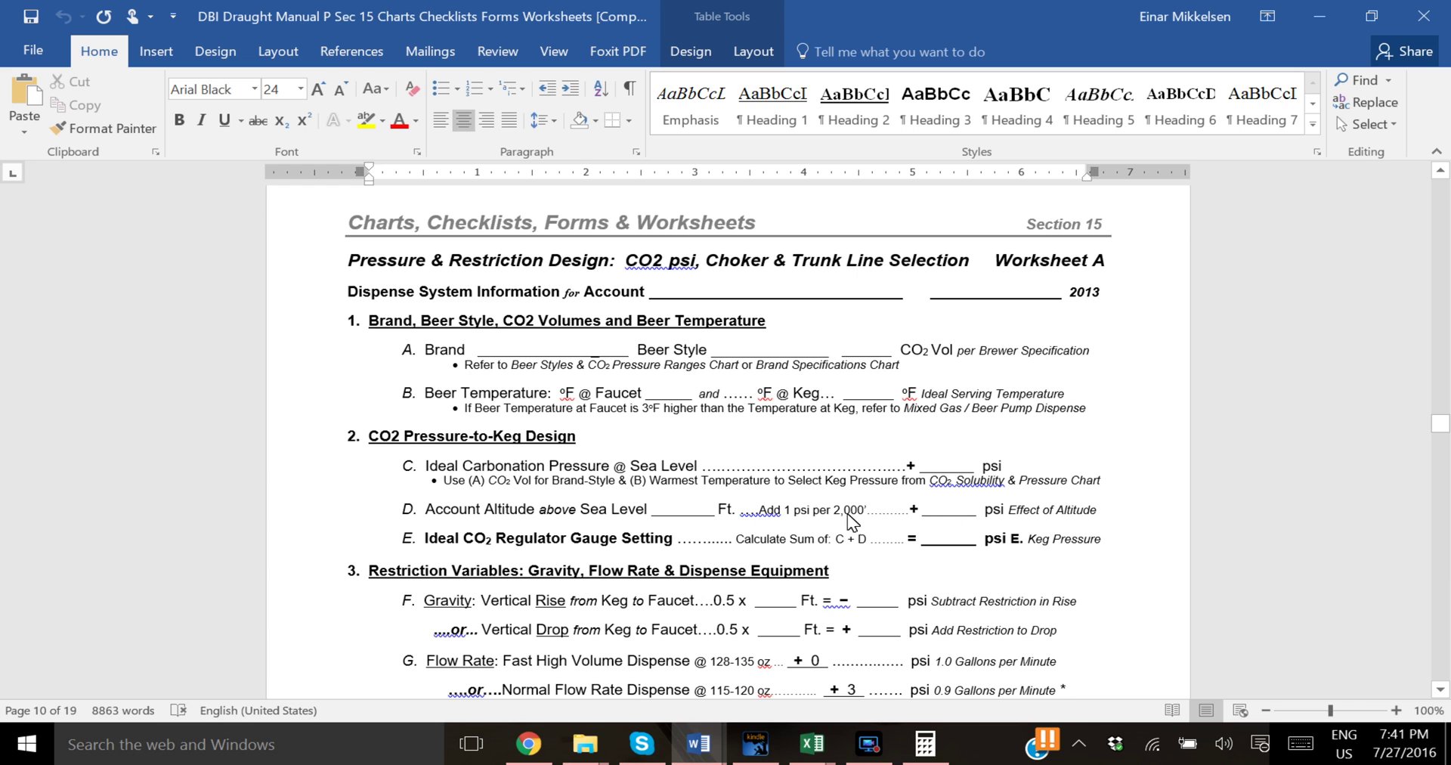
left_click_drag(759, 510, 860, 512)
left_click(804, 511)
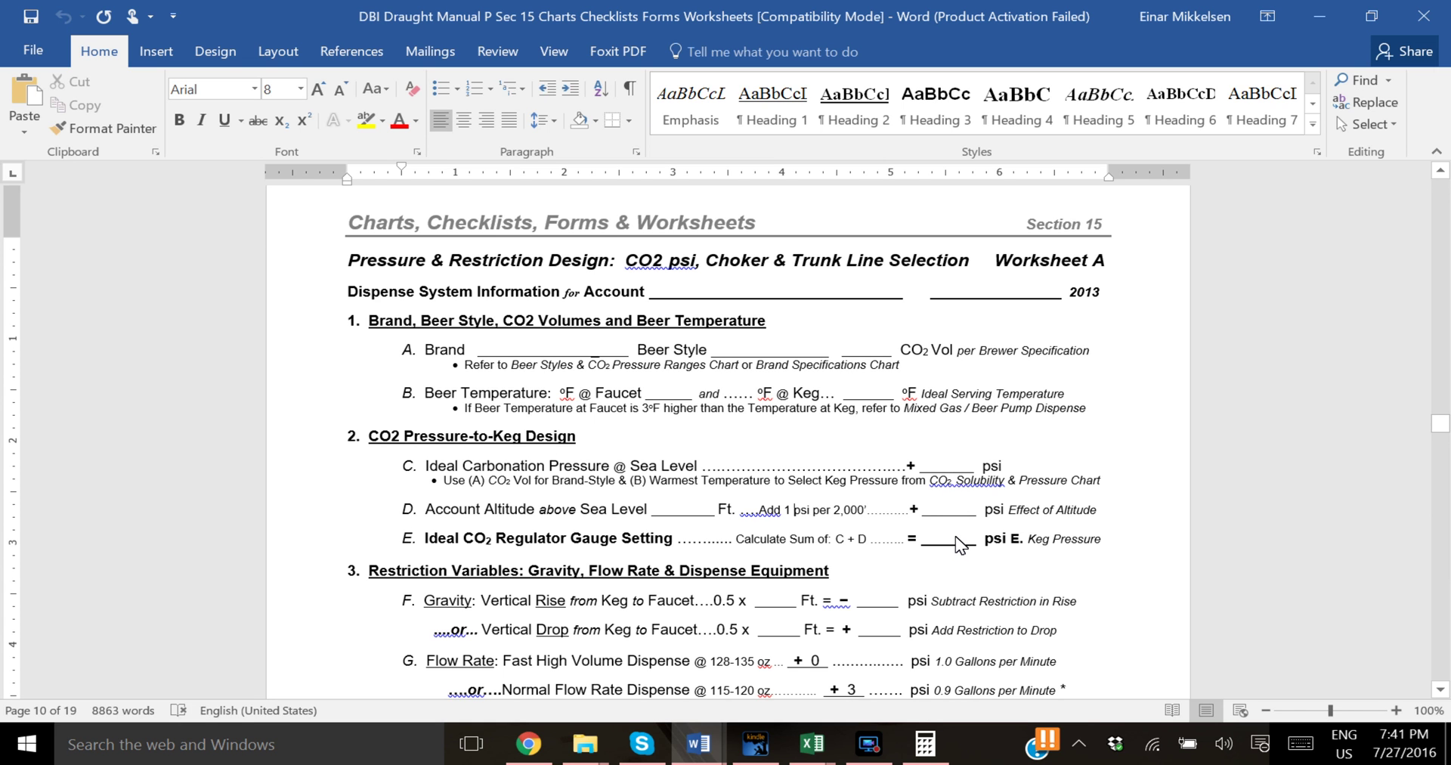
scroll(955, 536, "down", 5)
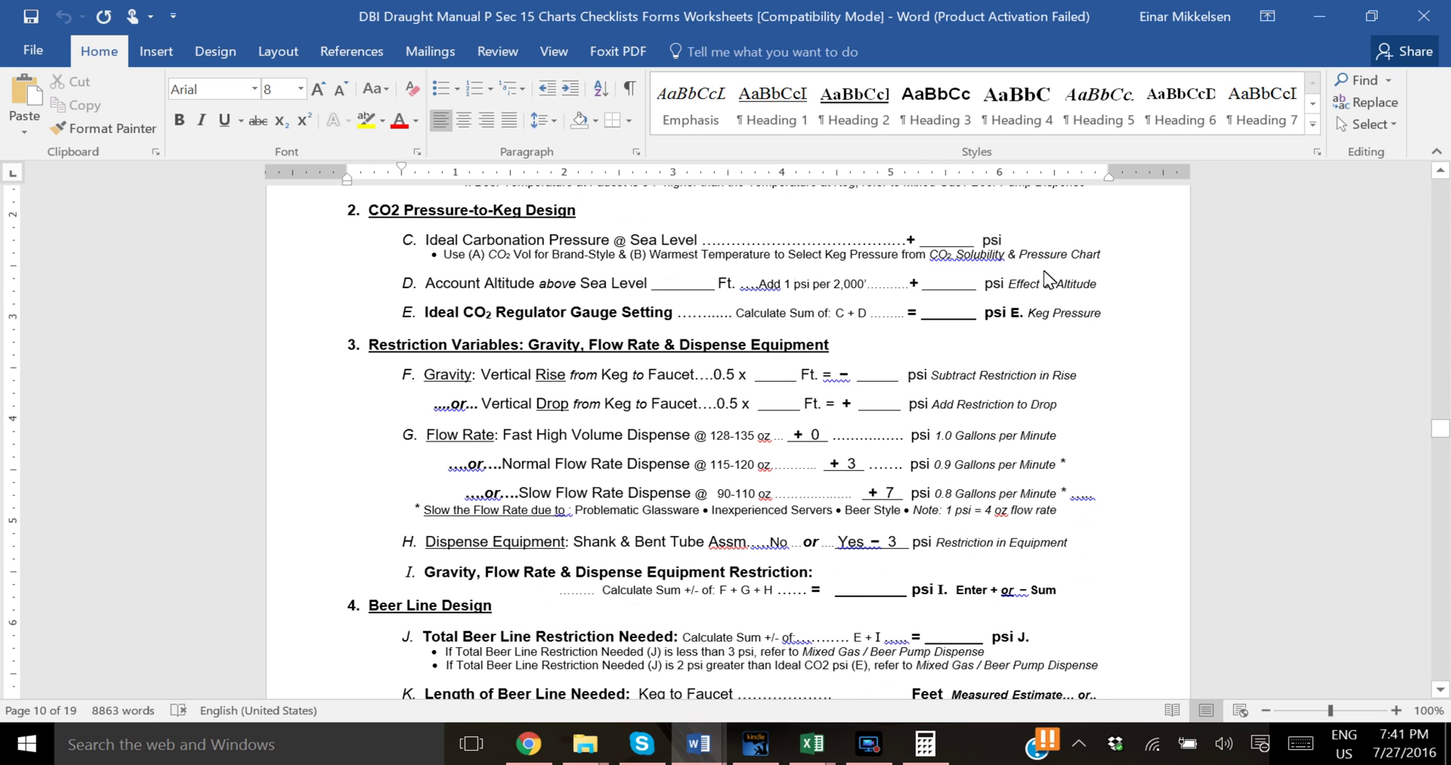
left_click_drag(1021, 312, 931, 316)
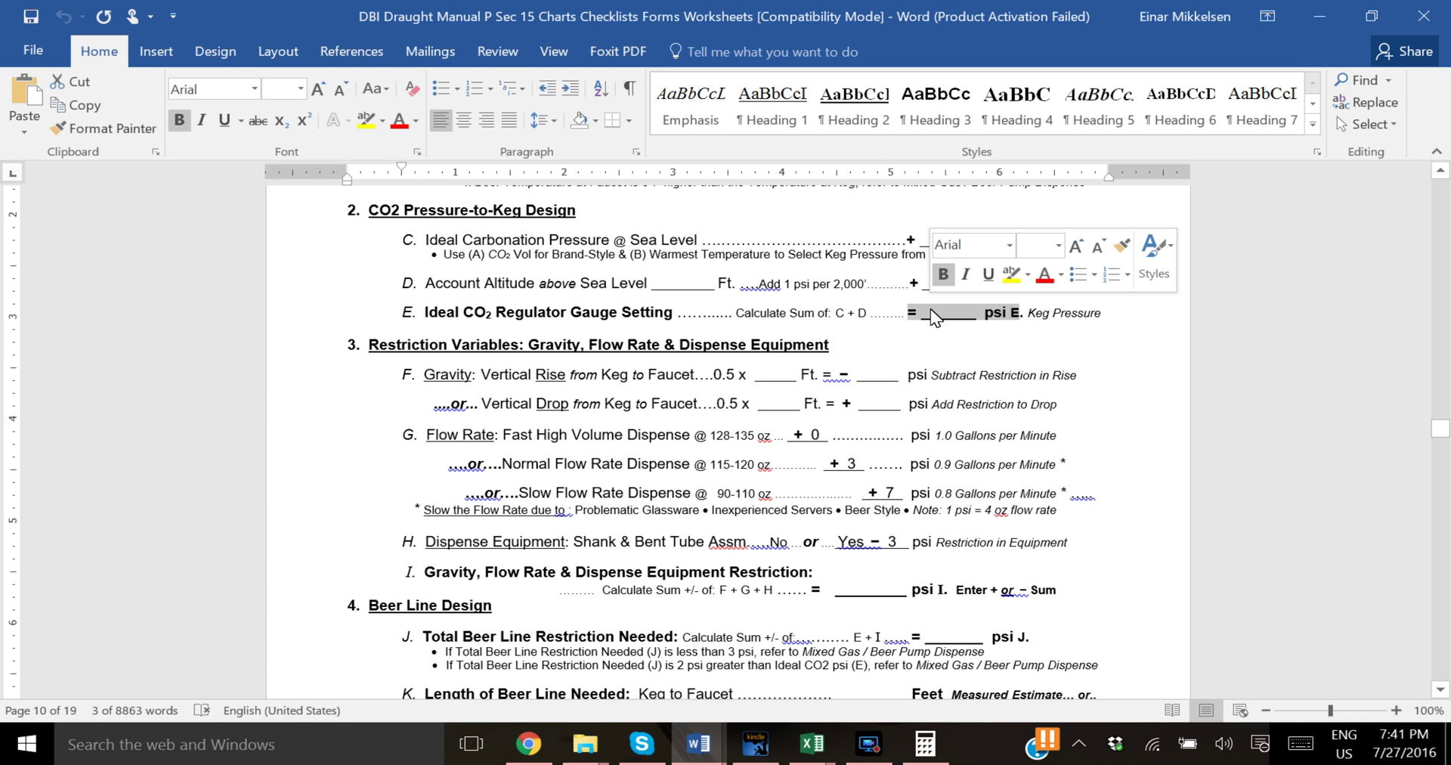
left_click(874, 342)
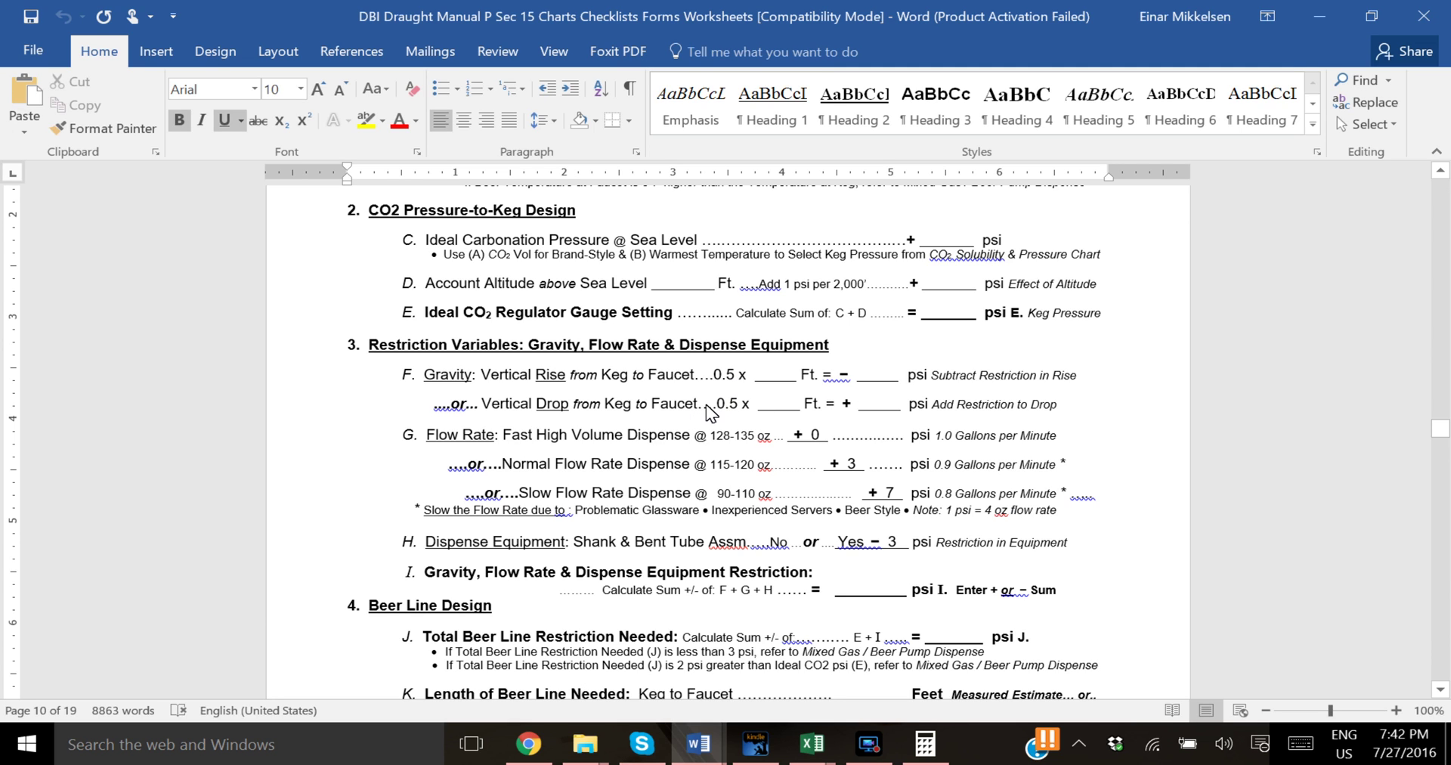
key("super")
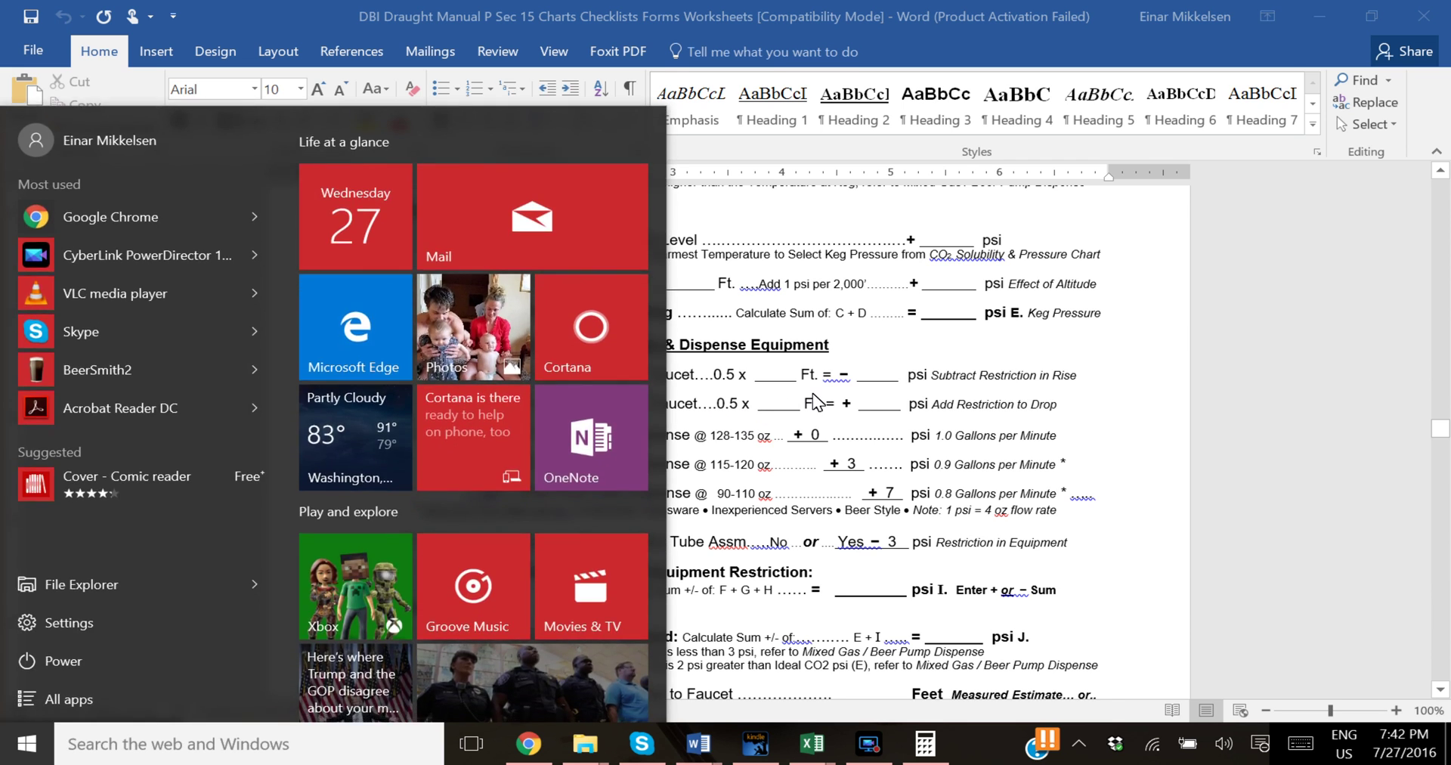
left_click(813, 393)
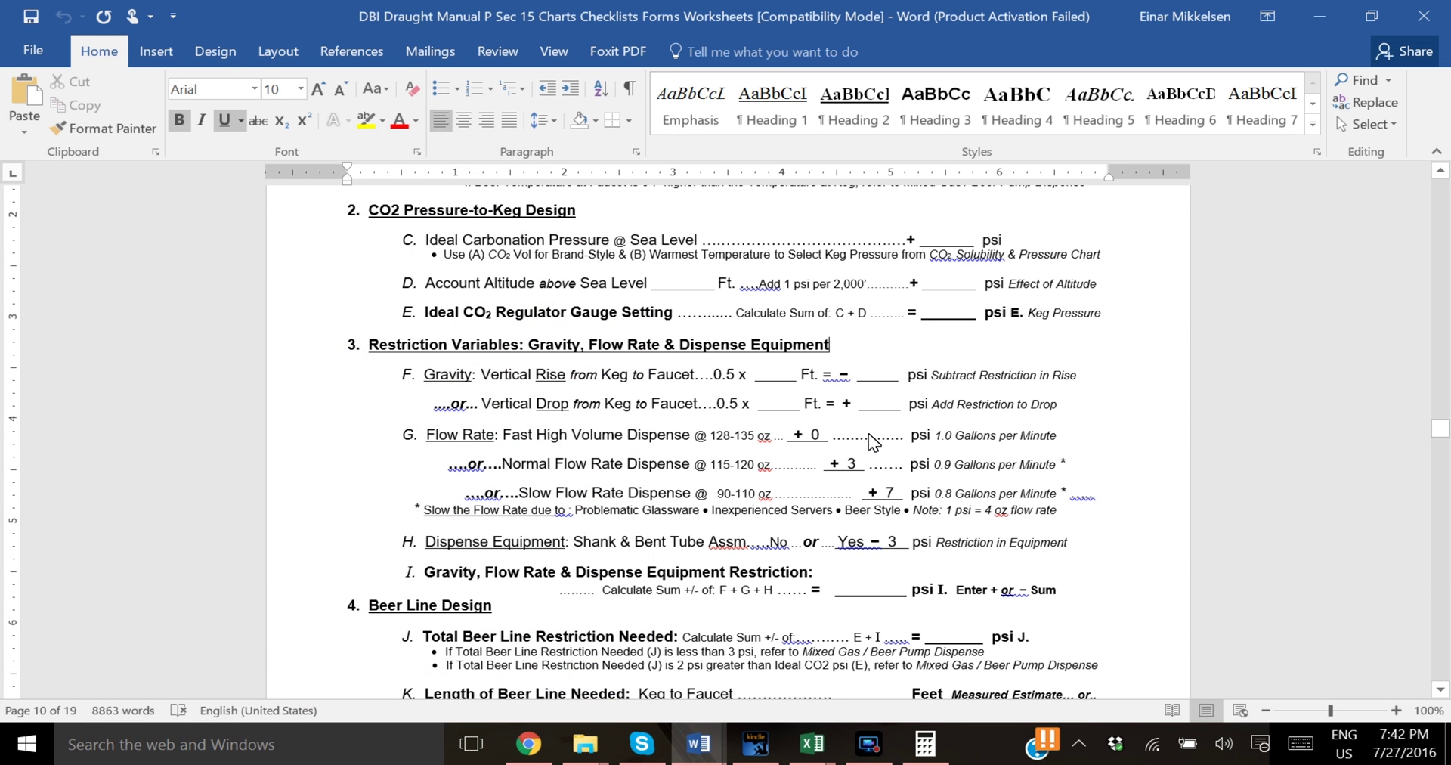
left_click_drag(795, 437, 904, 502)
left_click(877, 492)
left_click_drag(873, 493, 915, 492)
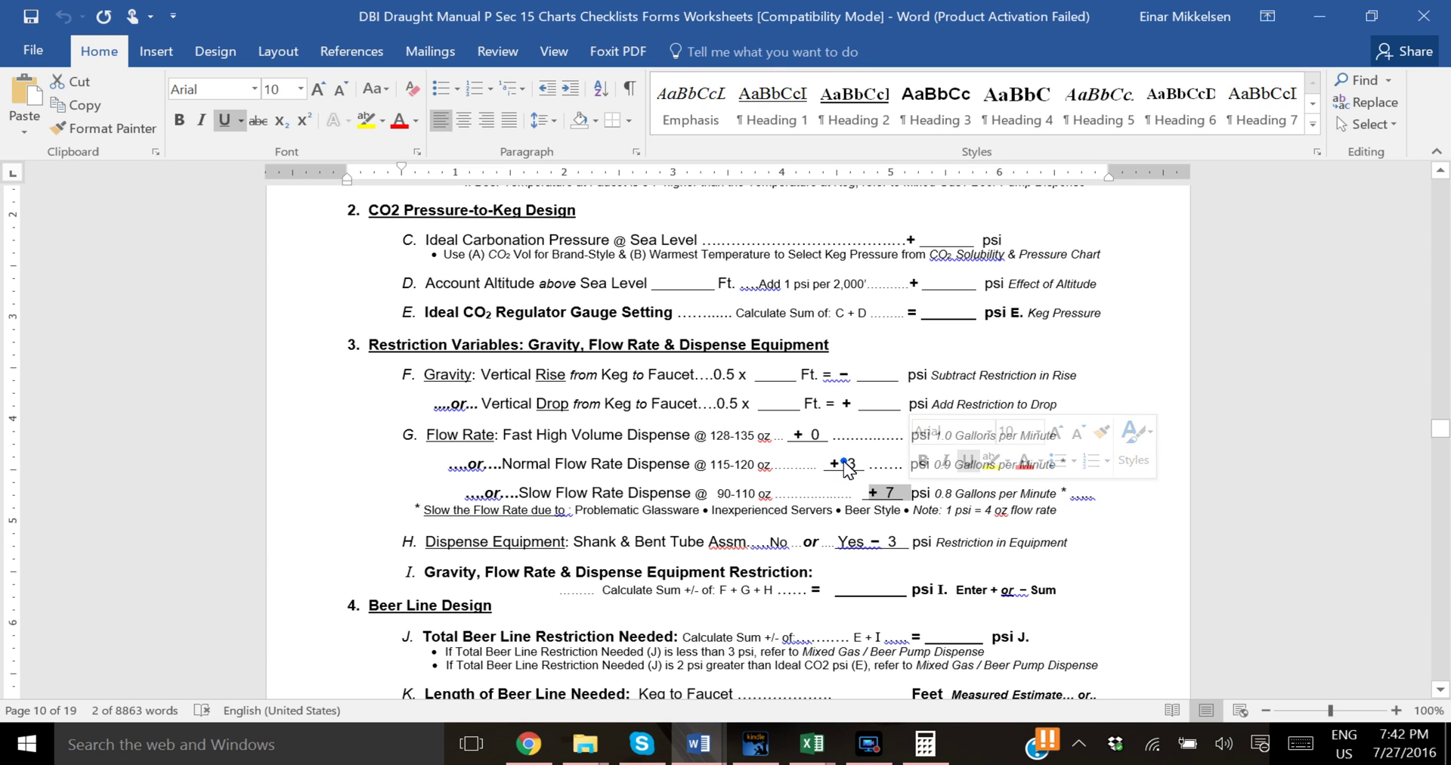
left_click_drag(828, 465, 877, 470)
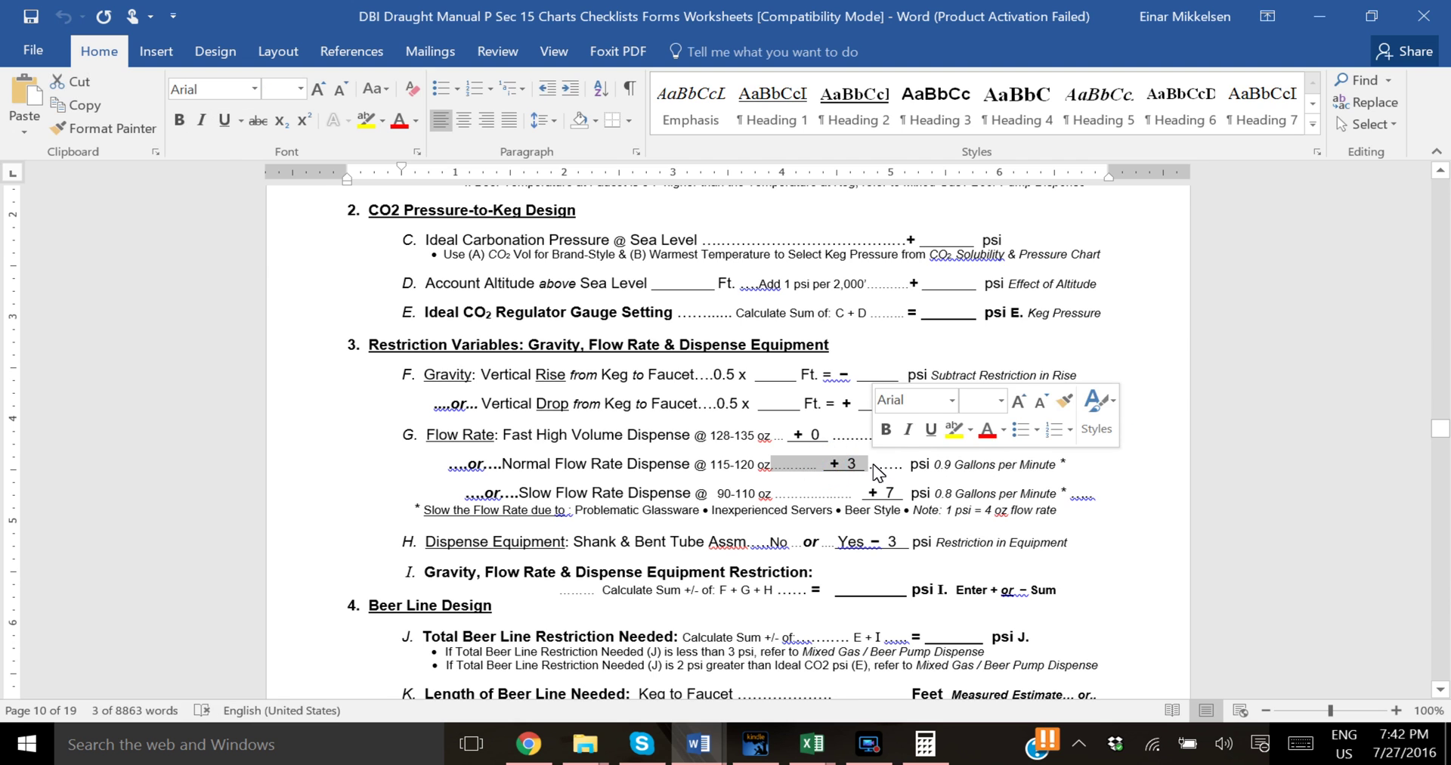
left_click(864, 467)
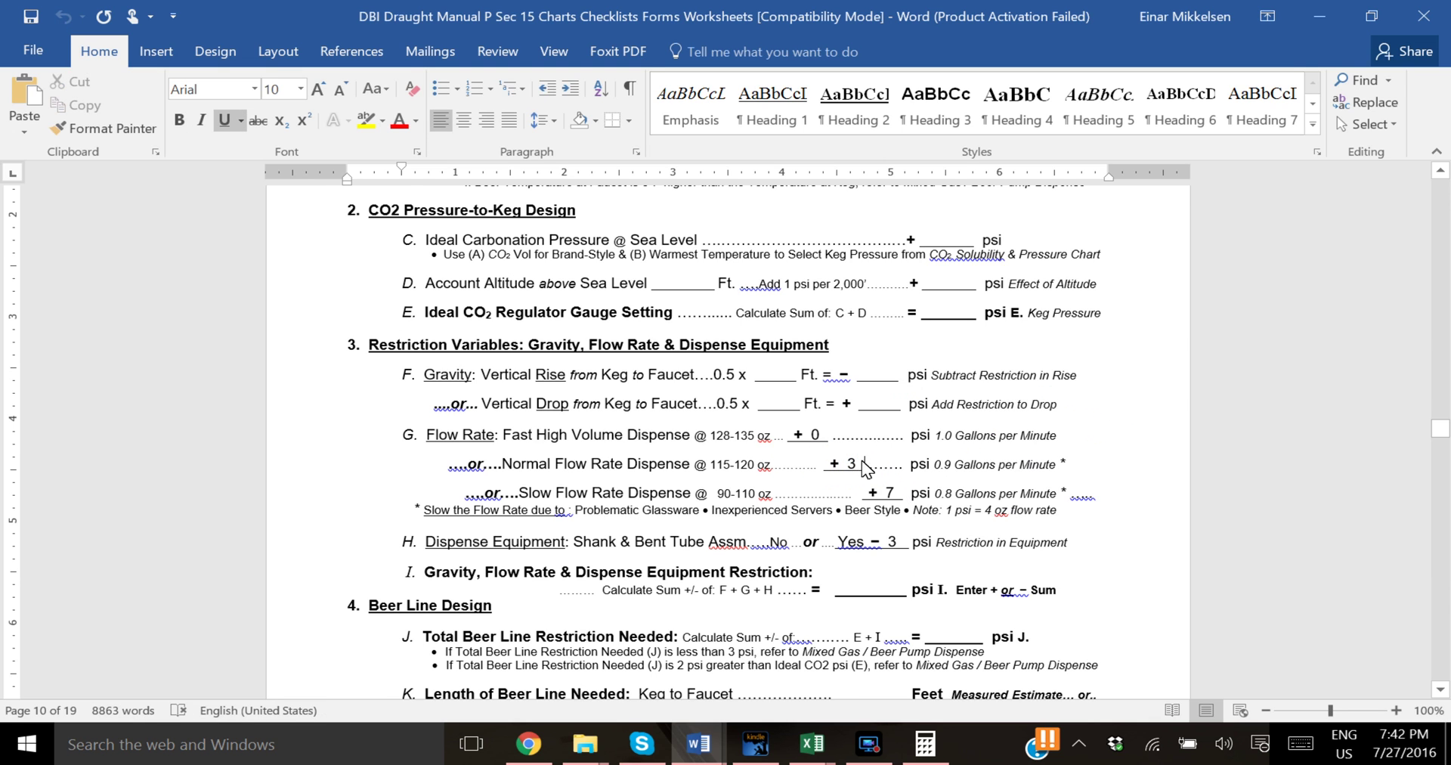
scroll(868, 464, "down", 2)
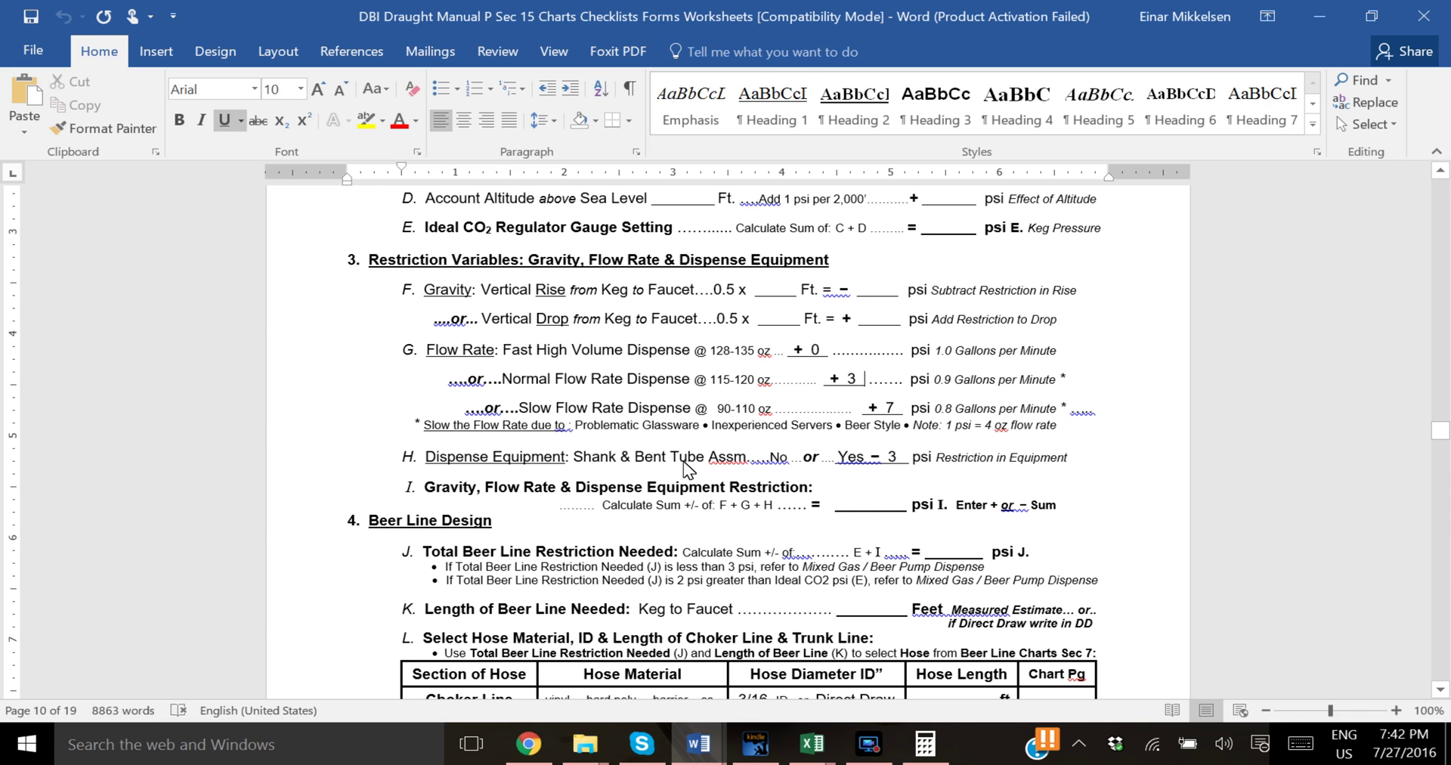
double_click(868, 456)
left_click(888, 457)
scroll(900, 447, "down", 3)
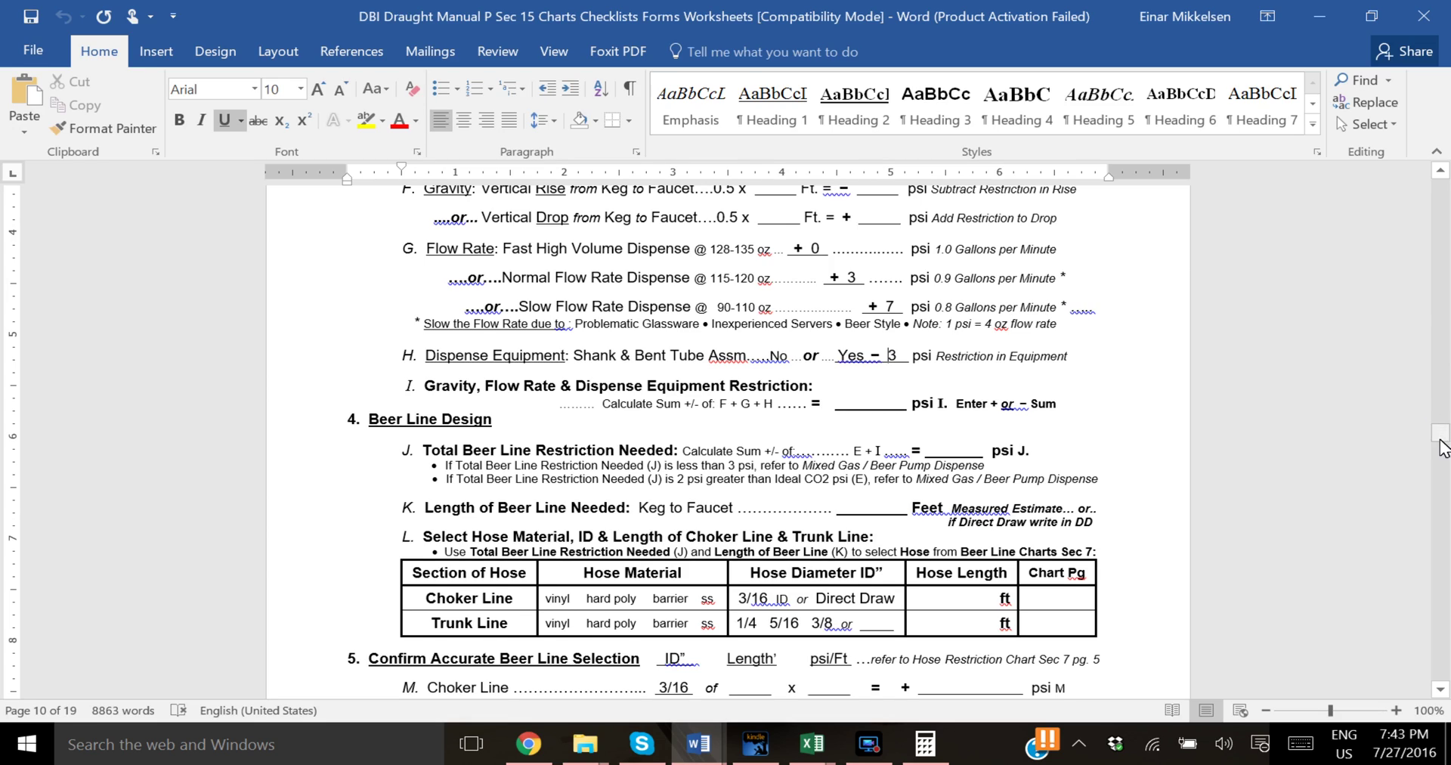
left_click_drag(1442, 428, 1448, 293)
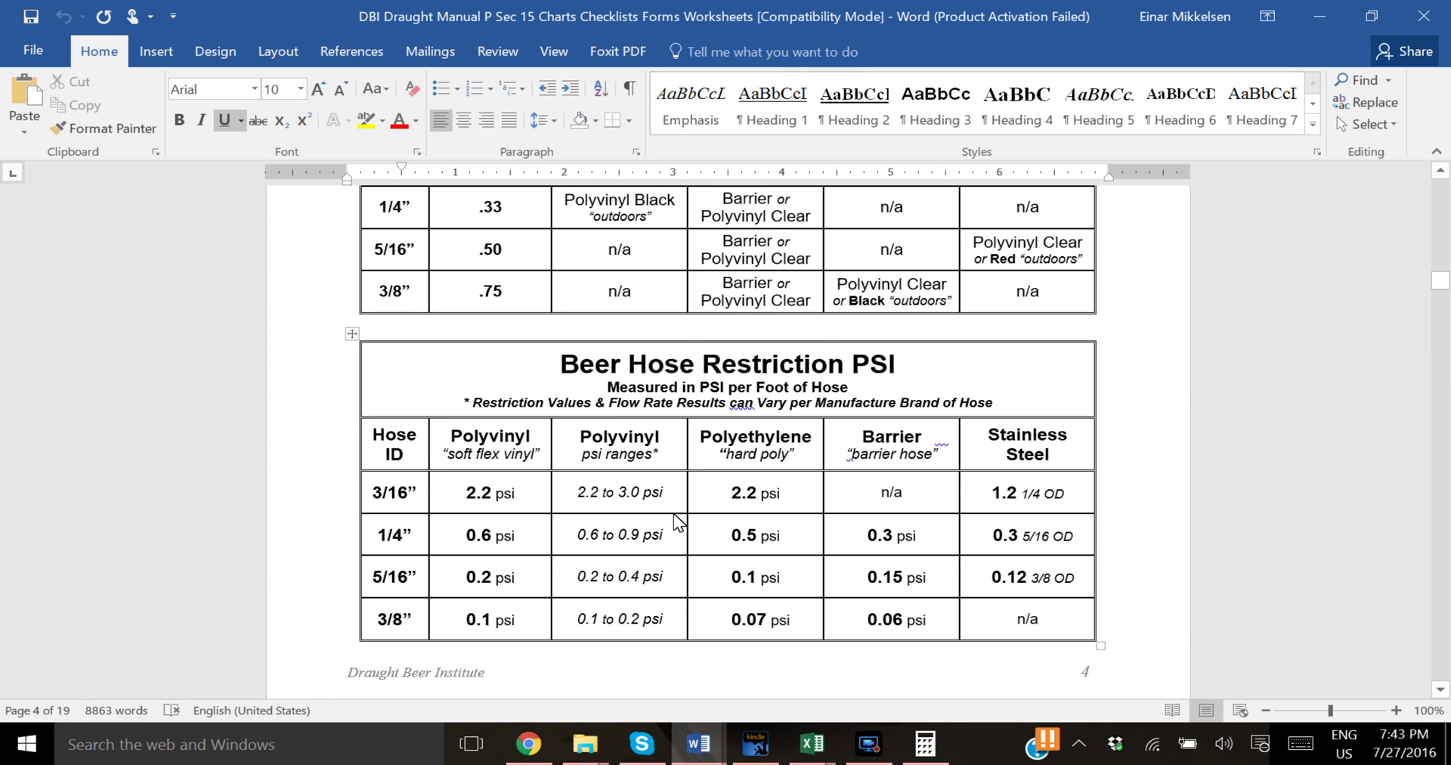
Step: Switch from Word to the browser showing McDantim's Easy Blend, Volumes and Pressure apps
key("alt+Tab")
key("alt+Tab")
key("alt+Tab")
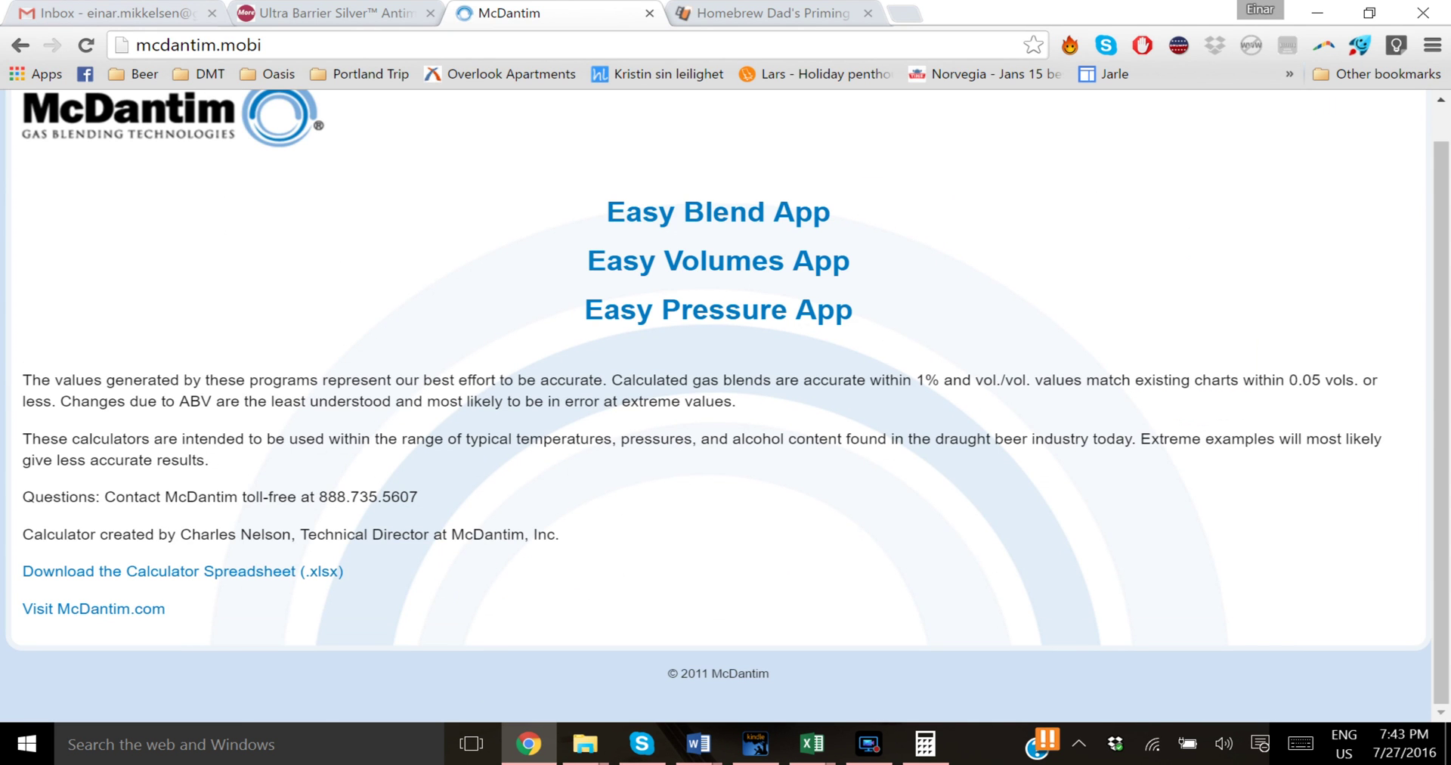
Step: Highlight Ultra Barrier Silver's 2.2 lbs/ft figure and Word's 2.2 psi for 3/16" polyvinyl hose
left_click(272, 12)
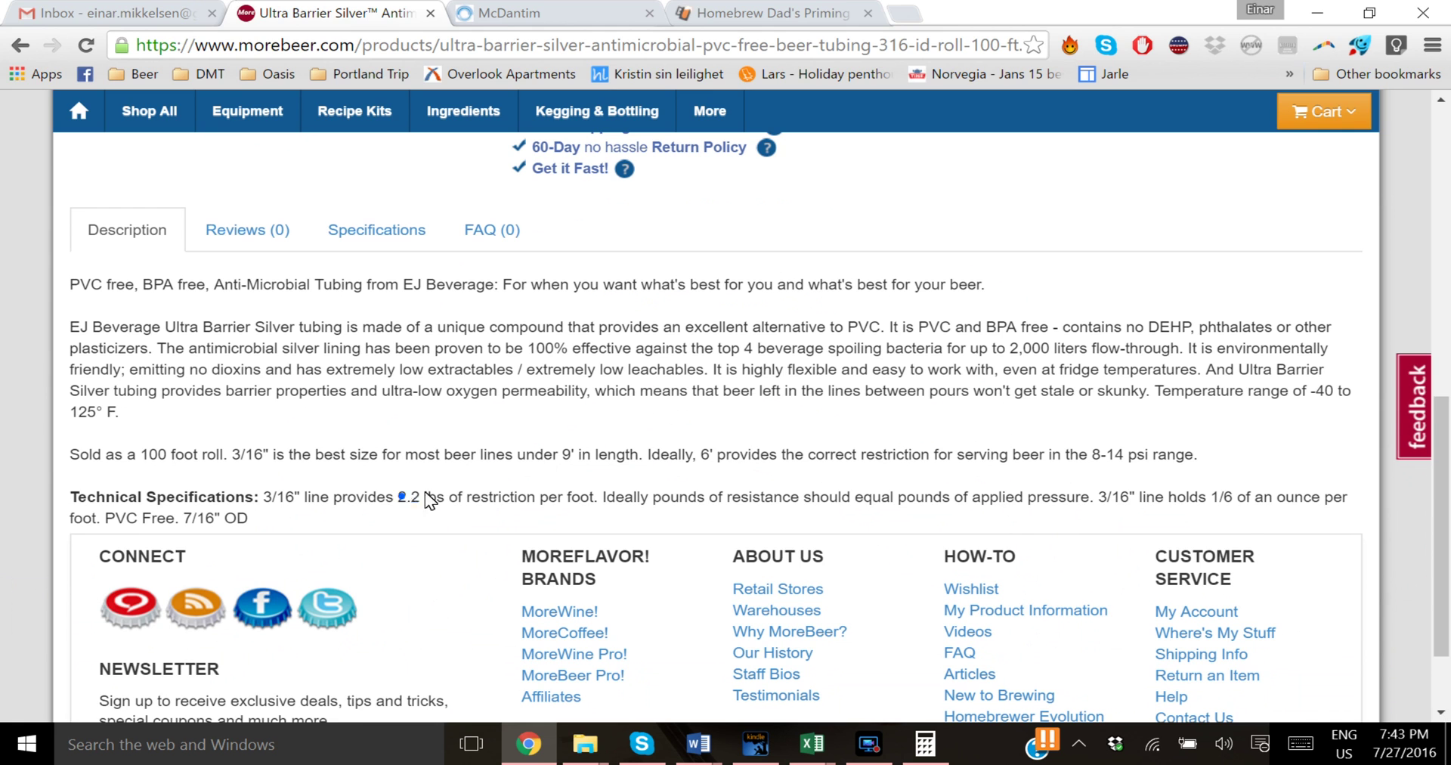
left_click_drag(429, 499, 446, 499)
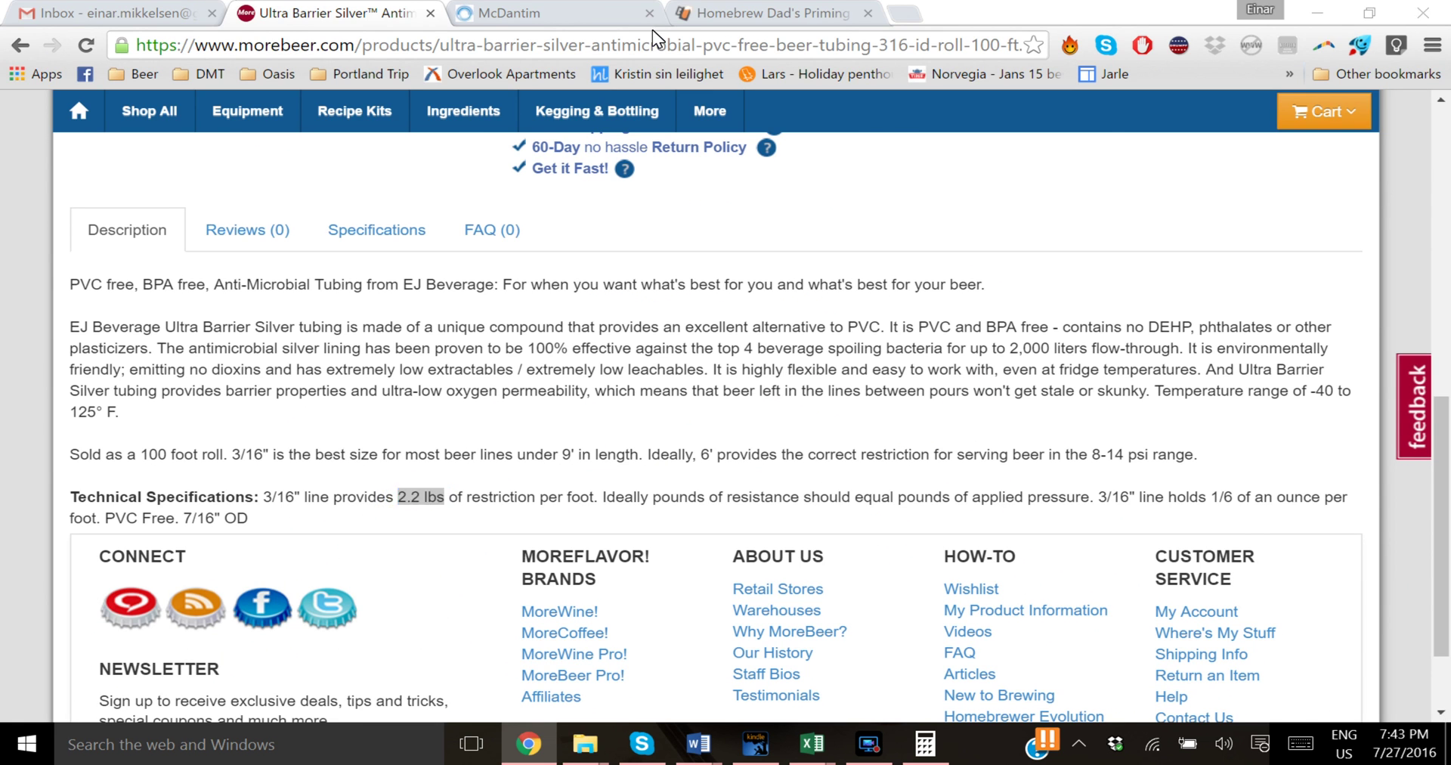
key("alt+Tab")
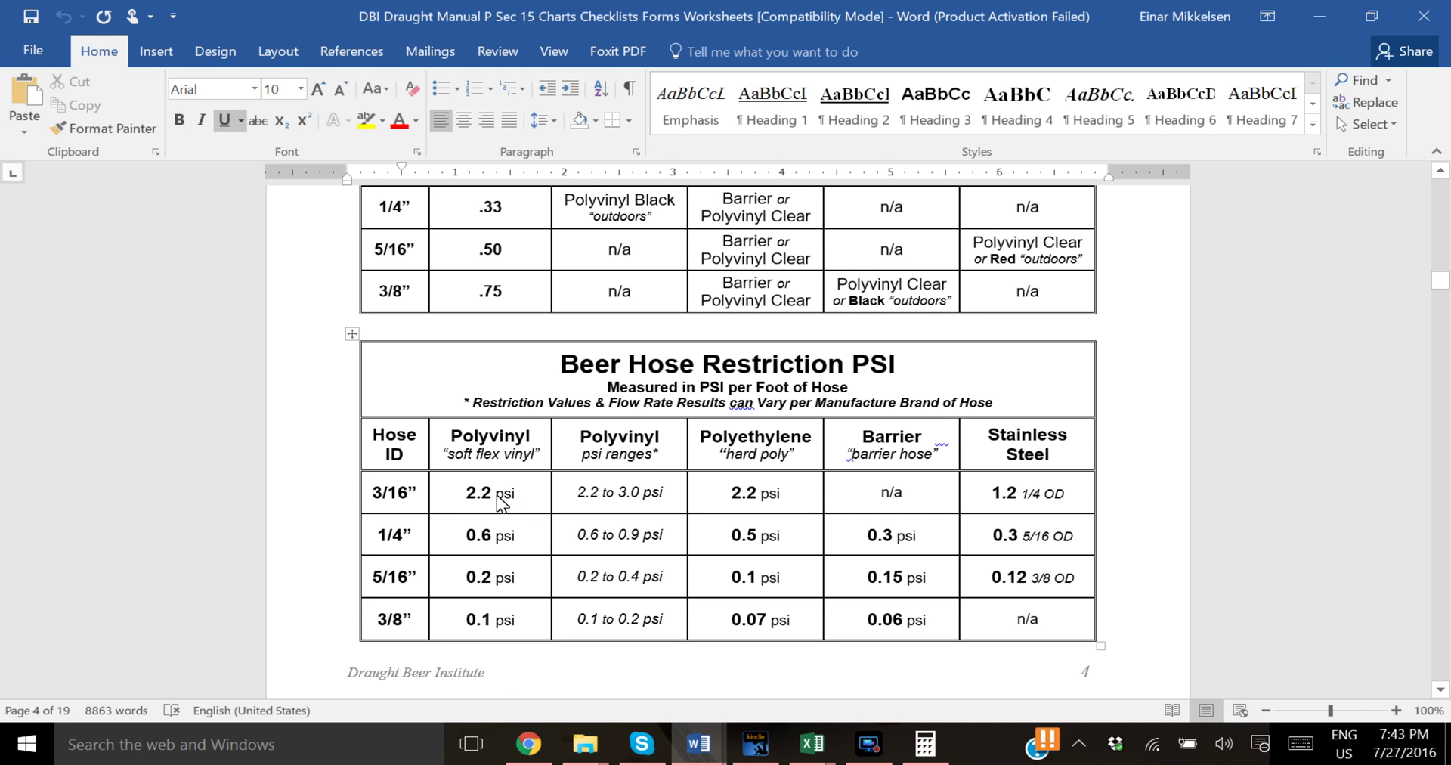
left_click_drag(524, 493, 468, 493)
Step: Compute 10 ÷ 2.2 = 4.545454545454545 in Calculator, clear it, and enter 50*0.1
left_click(530, 502)
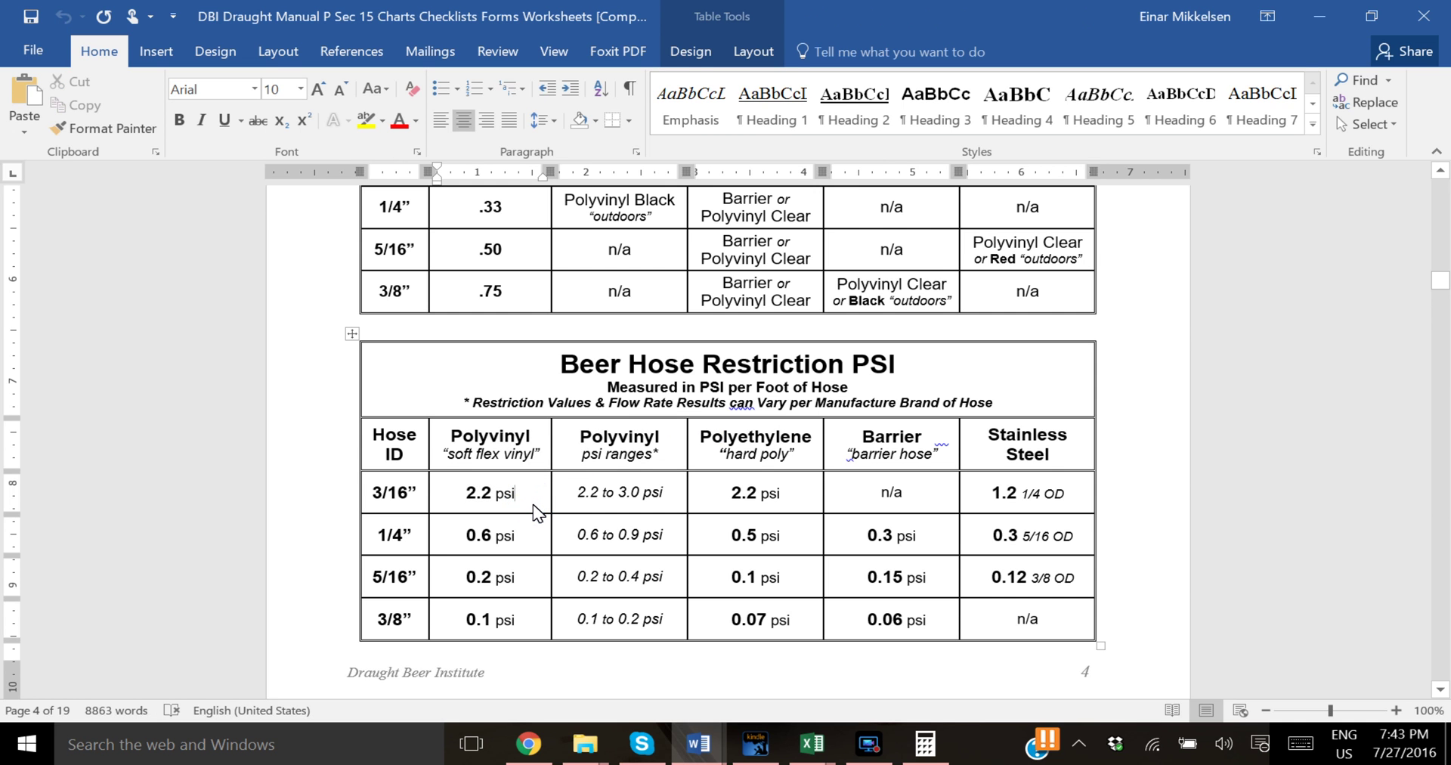
key("alt+Tab")
key("alt+Tab")
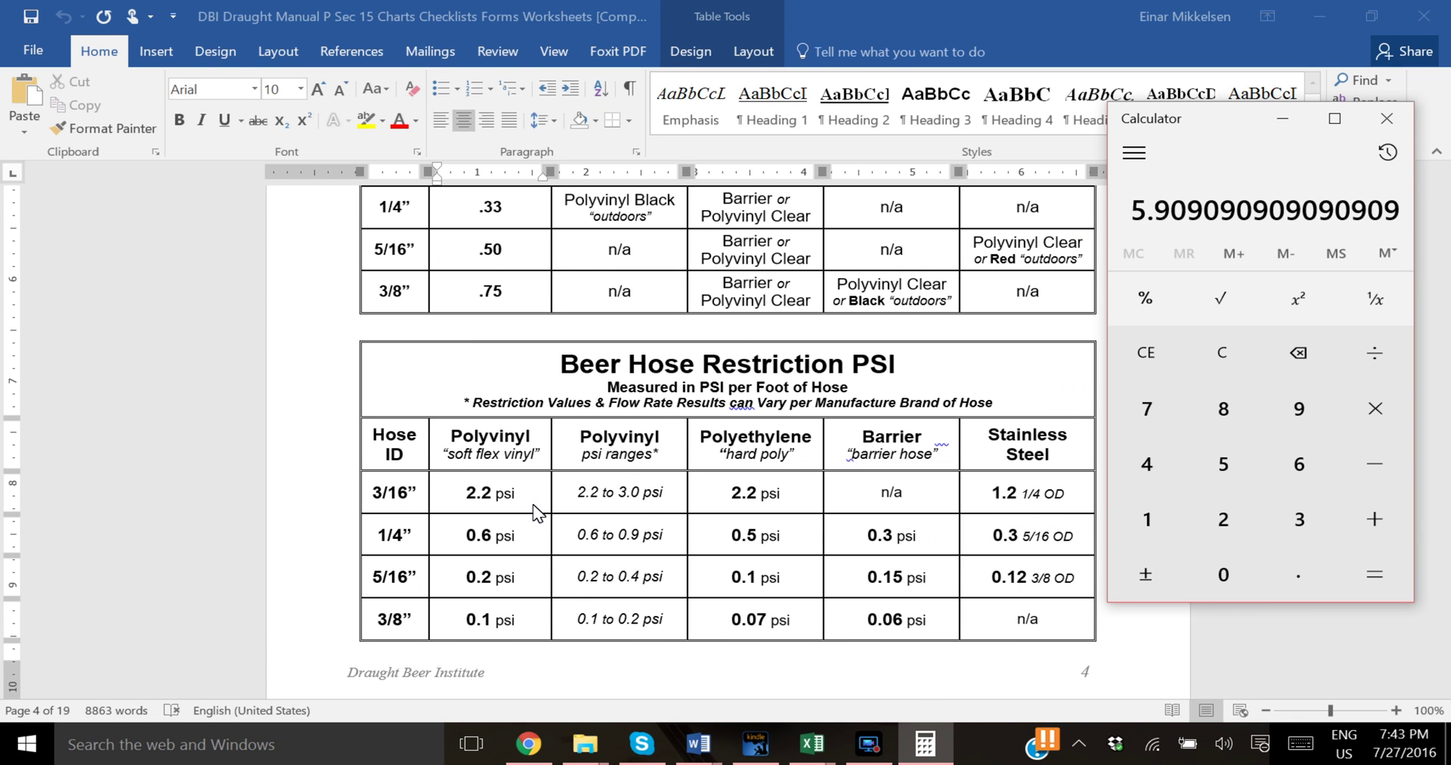
type("10")
key("slash")
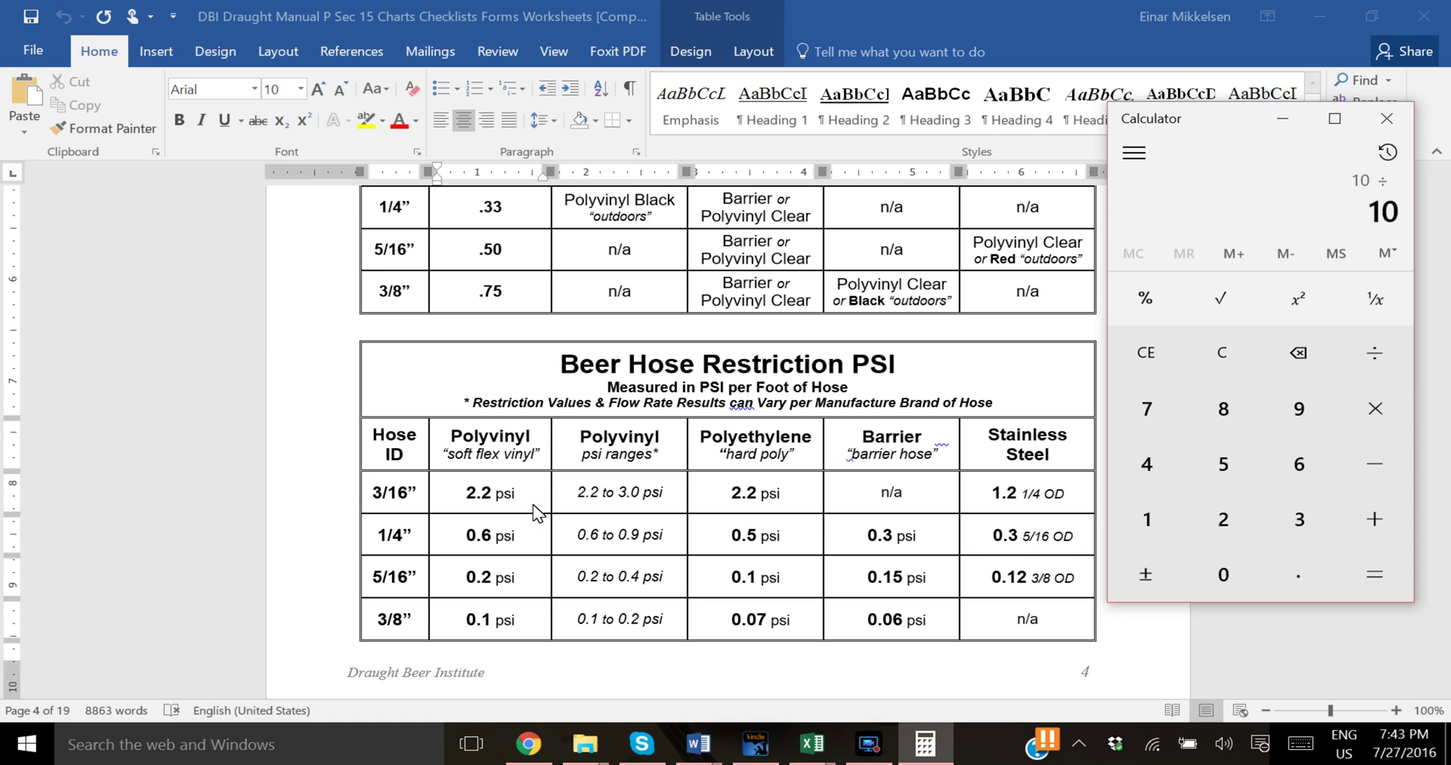
type("2.2")
key("Return")
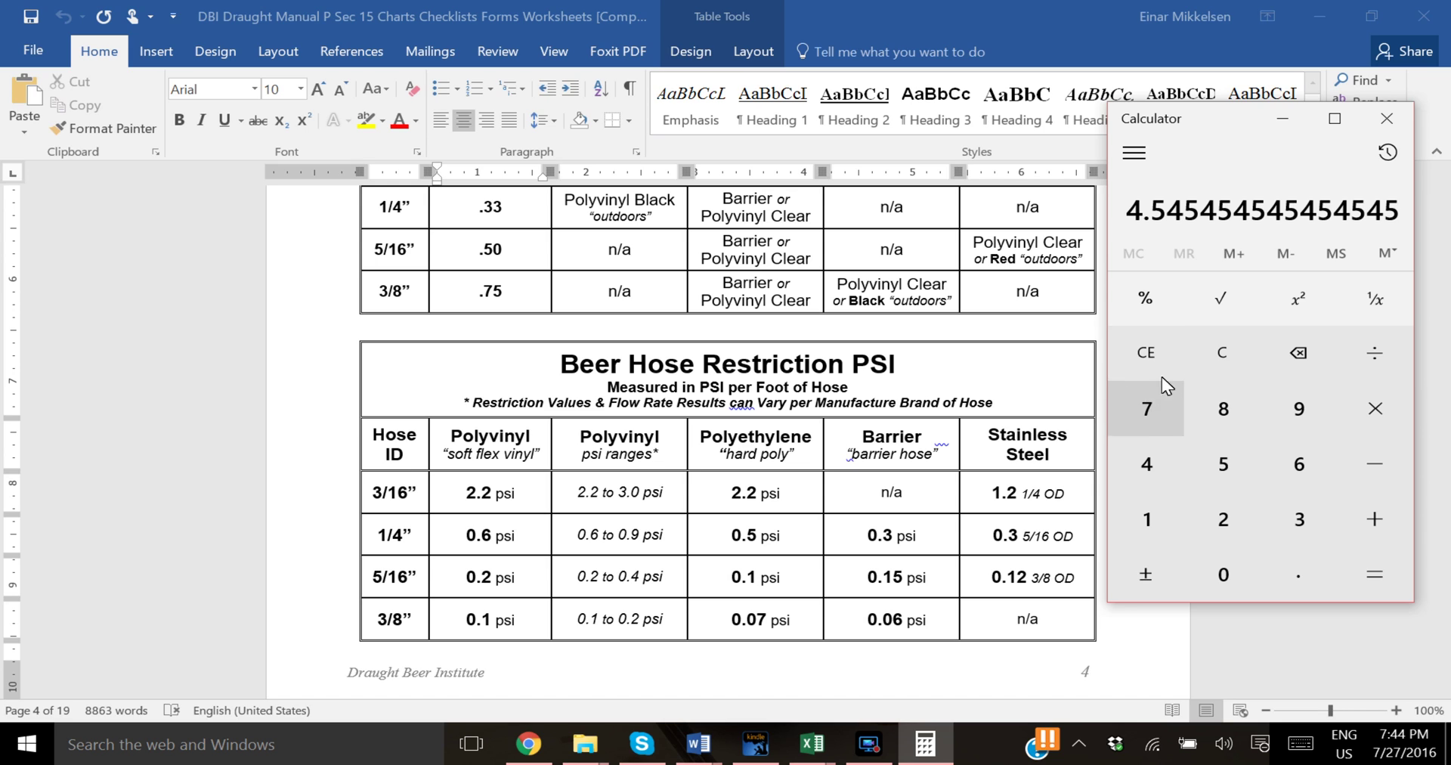
left_click(1213, 348)
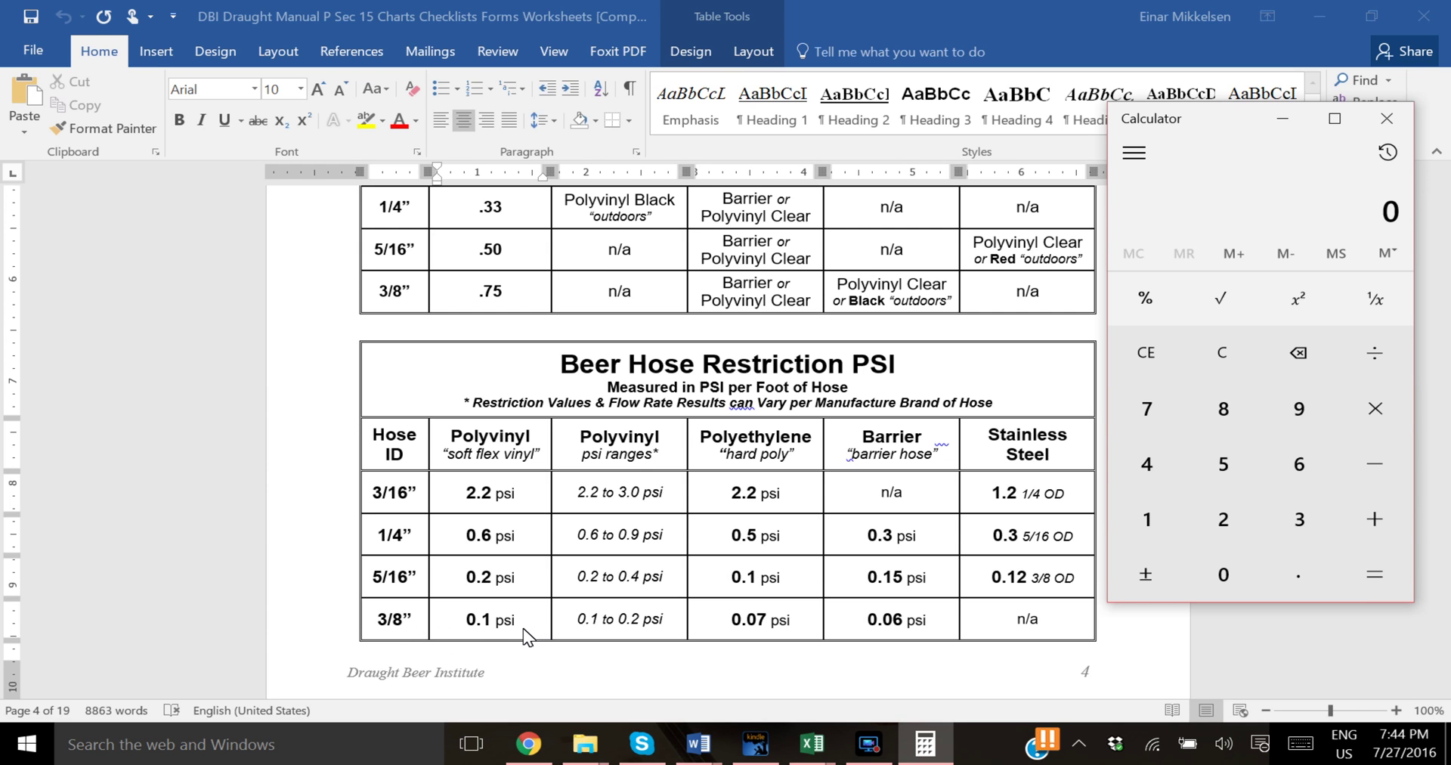
type("50*")
type("0.1")
Step: Get 5 from 50 × 0.1, clear, then compute 5 ÷ 2.2 = 2.272727272727273
key("Return")
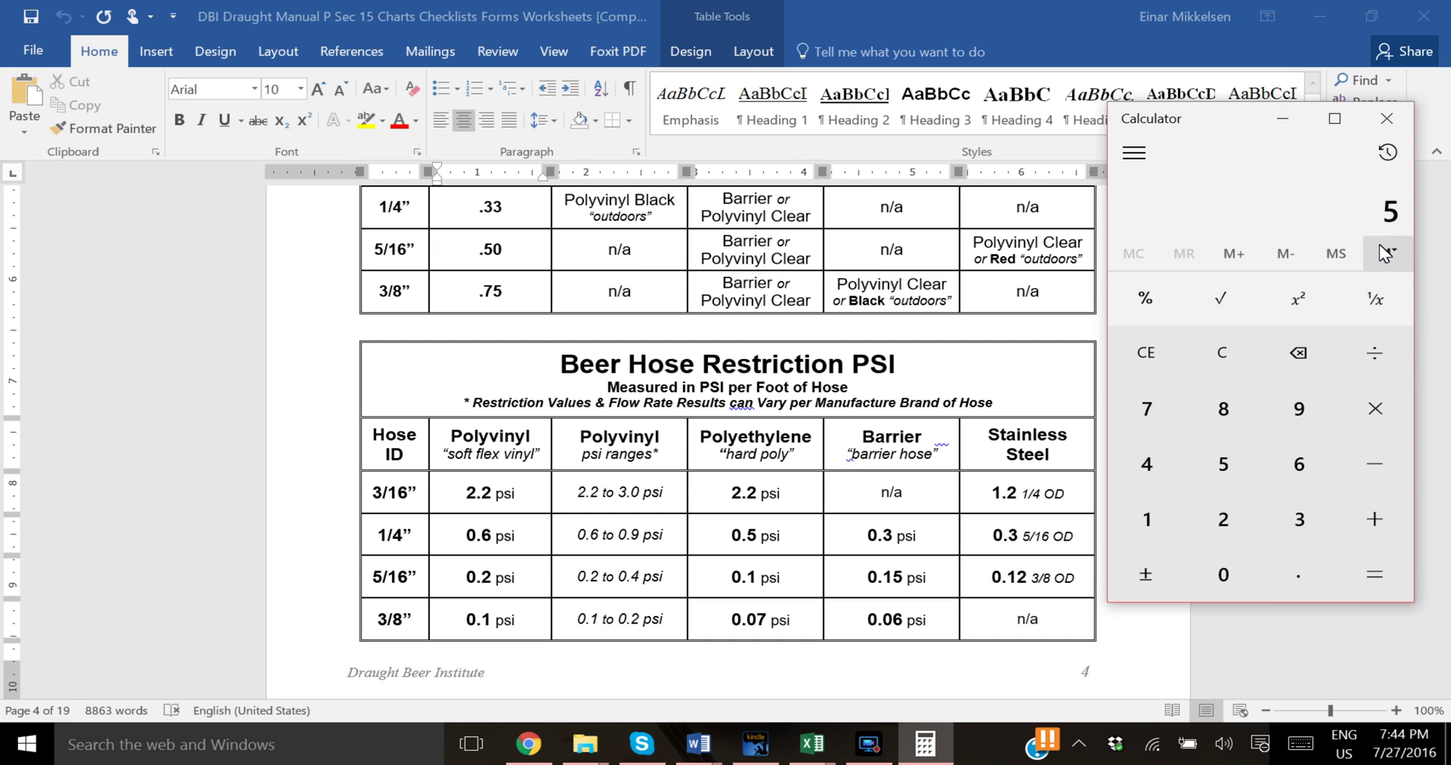
left_click(1397, 215)
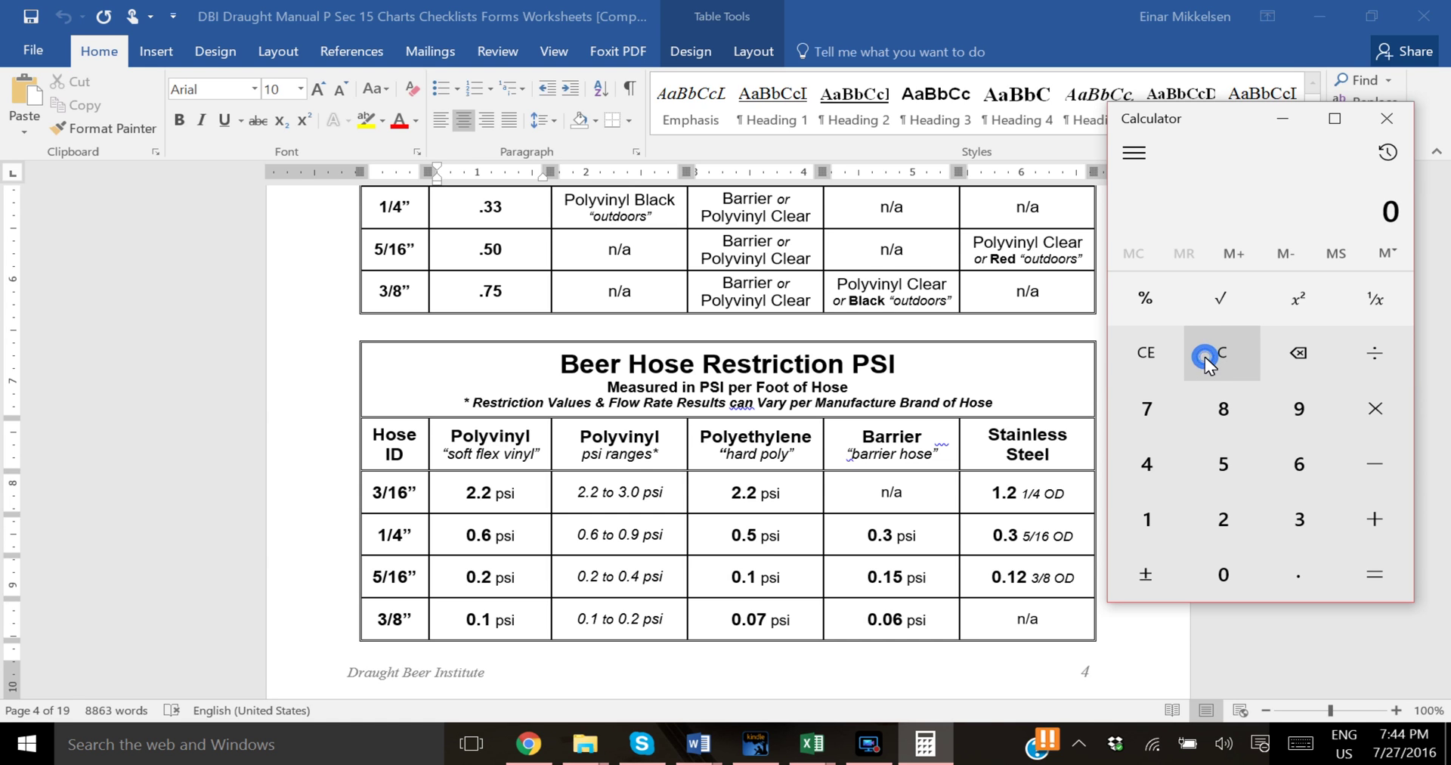
key("5")
key("slash")
key("2")
key("period")
key("2")
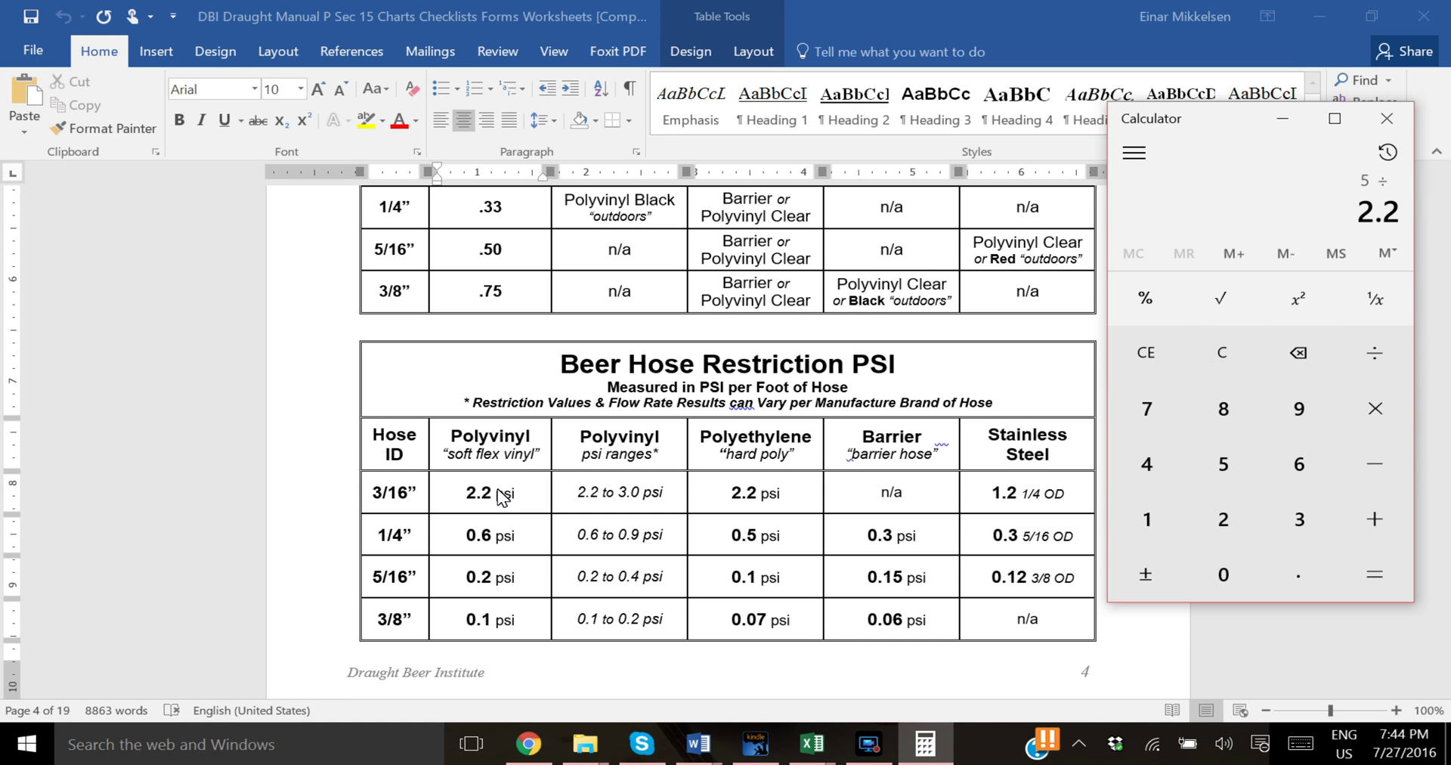
left_click(1375, 574)
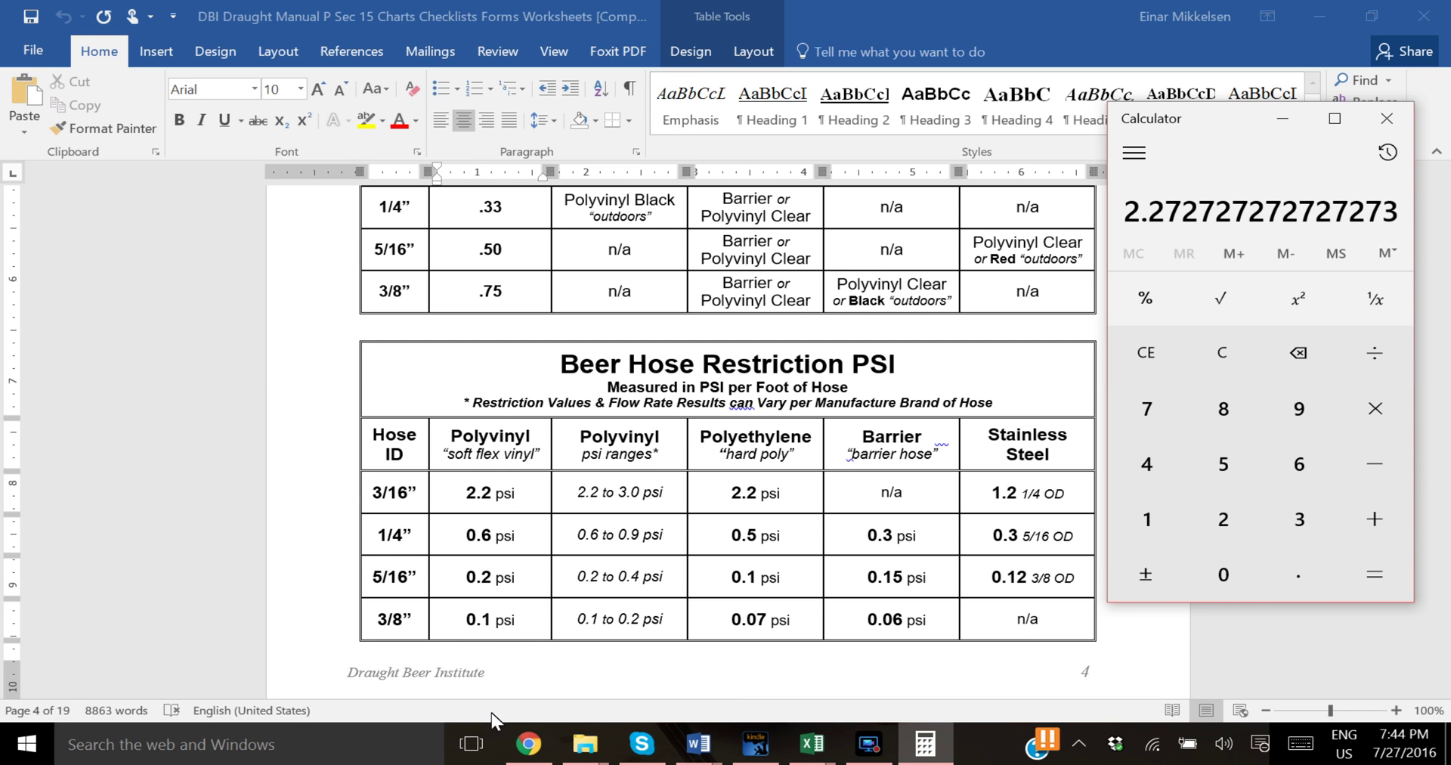